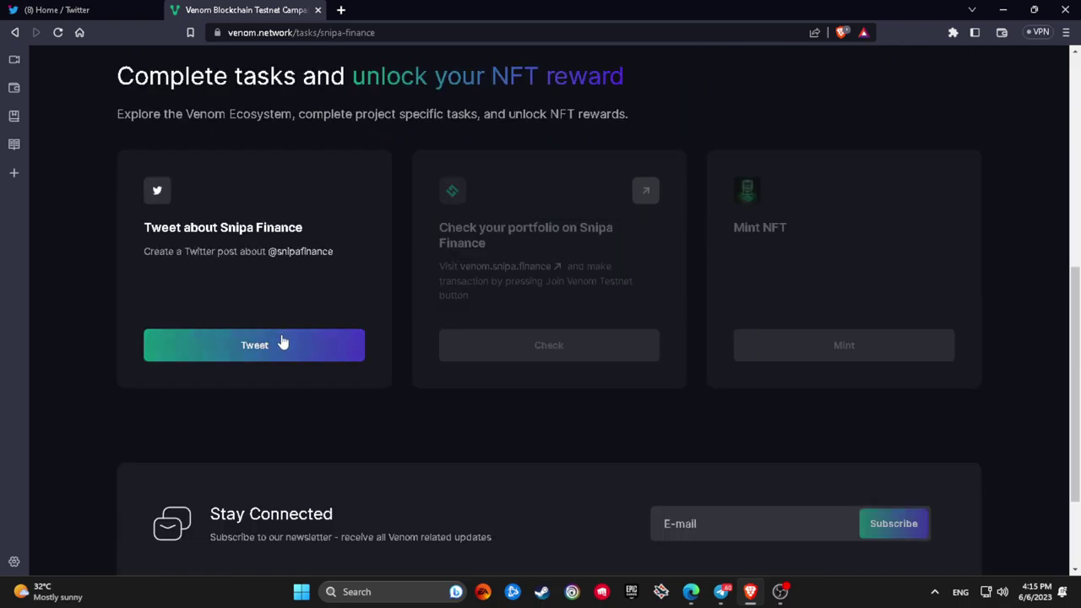
Open the prefilled post for the Snipa Finance tweet task and try to verify that task on the Venom campaign page.
{"action": "left_click", "coordinate": [283, 342]}
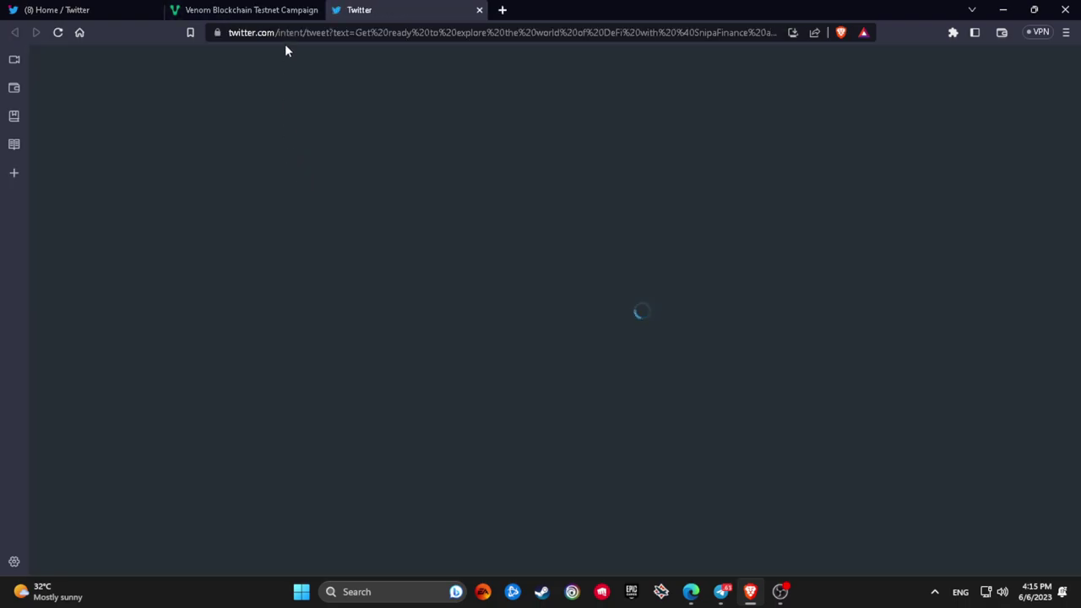
{"action": "left_click", "coordinate": [293, 9]}
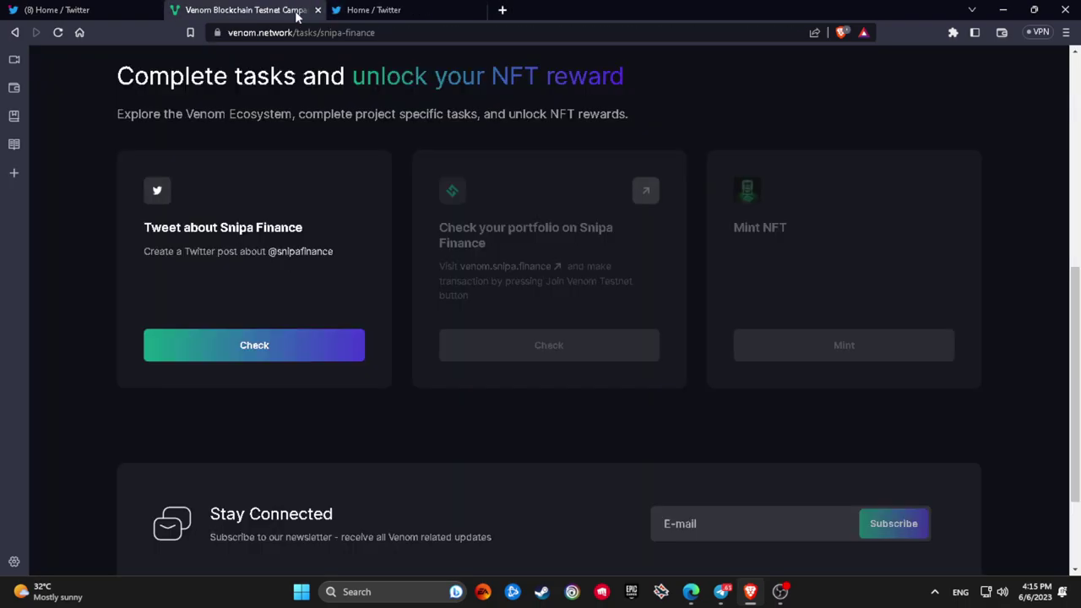
{"action": "left_click", "coordinate": [329, 345]}
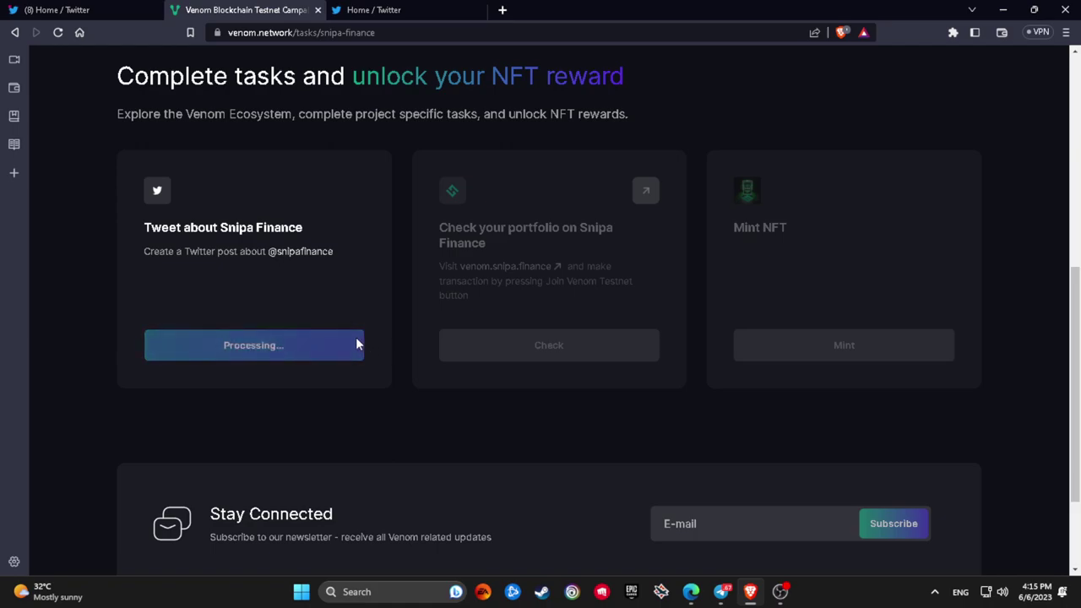
{"action": "scroll", "coordinate": [342, 323], "scroll_direction": "down", "scroll_amount": 1}
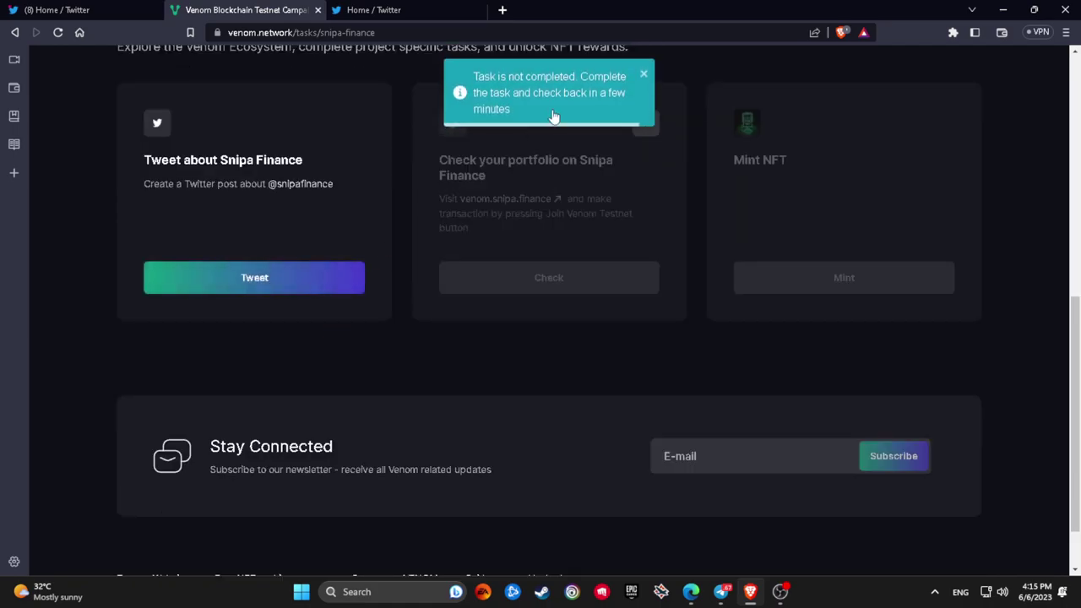
{"action": "left_click", "coordinate": [640, 321]}
{"action": "left_click", "coordinate": [586, 393]}
{"action": "left_click", "coordinate": [667, 496]}
{"action": "left_click", "coordinate": [481, 359]}
{"action": "left_click", "coordinate": [628, 338]}
{"action": "left_click", "coordinate": [664, 495]}
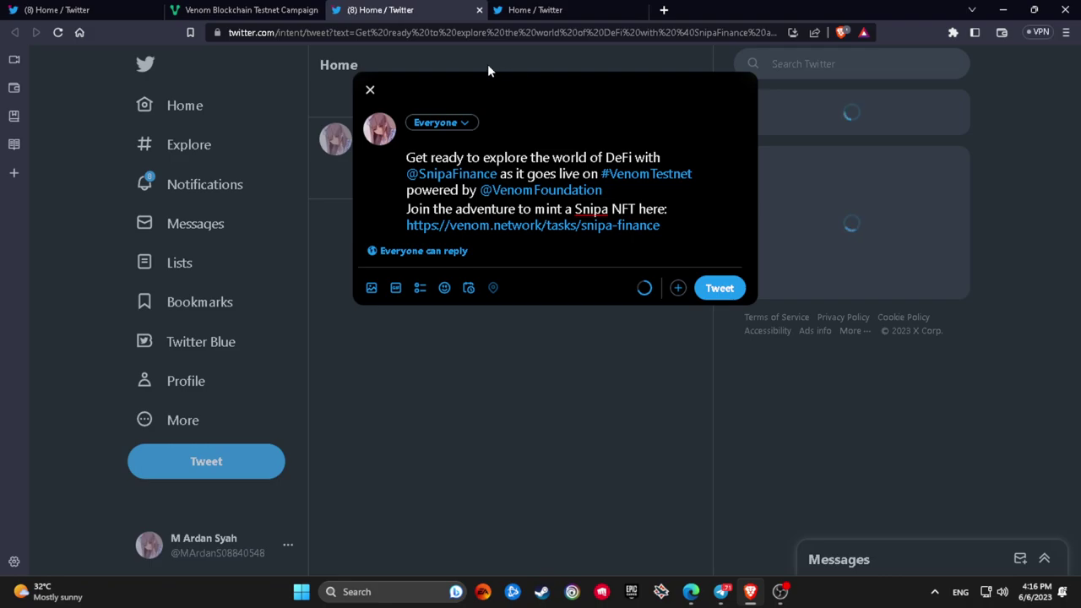
Try to post the prefilled Snipa Finance tweet and close the composer.
{"action": "left_click", "coordinate": [705, 534]}
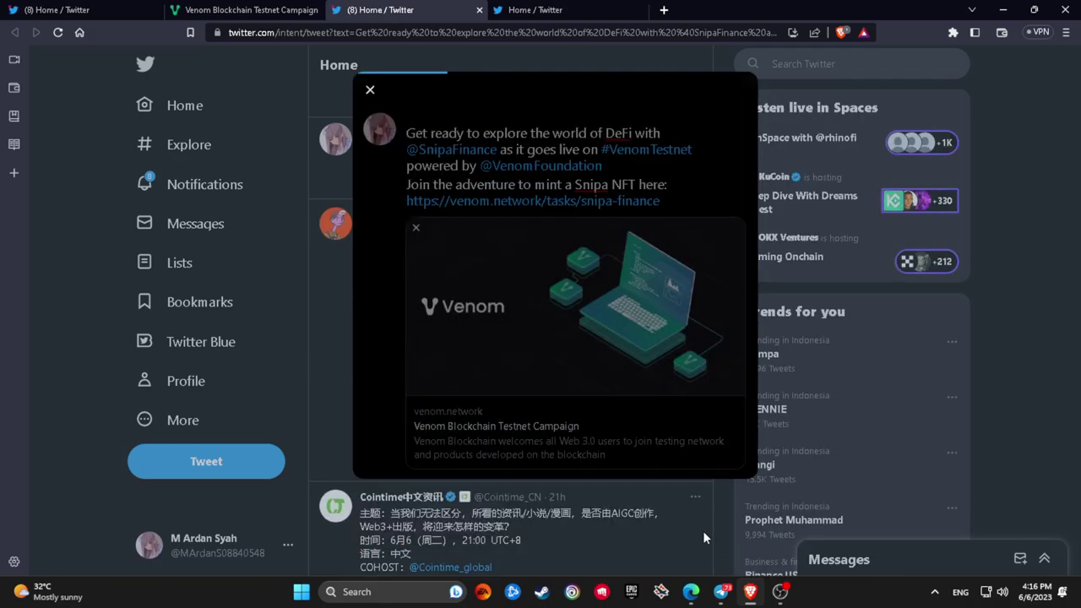
{"action": "left_click", "coordinate": [370, 90]}
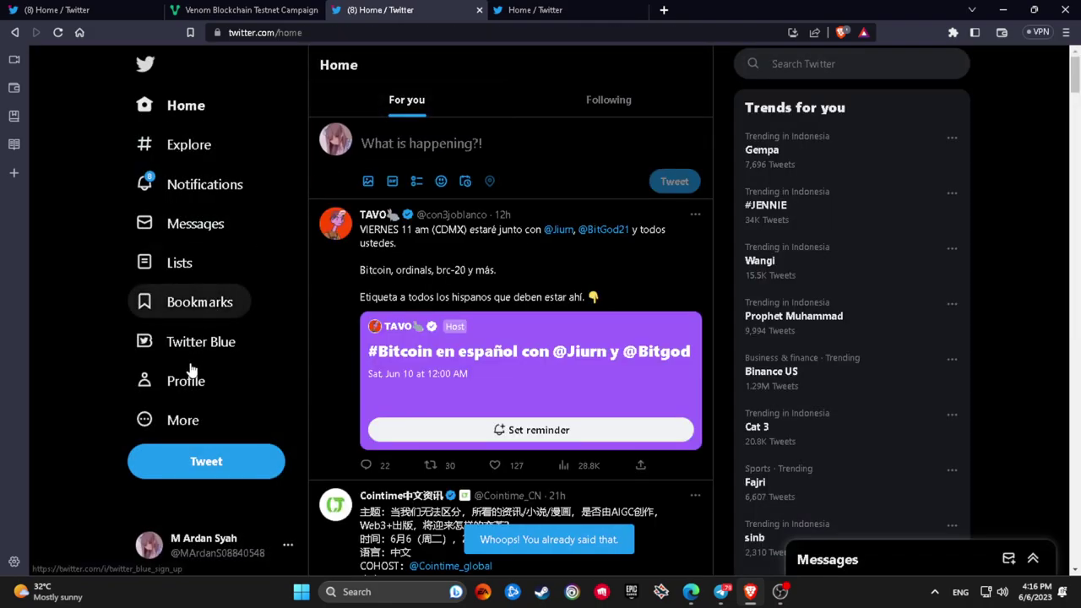
Delete the existing Snipa Finance campaign tweet from the account's own Twitter profile.
{"action": "left_click", "coordinate": [192, 382]}
{"action": "scroll", "coordinate": [507, 355], "scroll_direction": "down", "scroll_amount": 1}
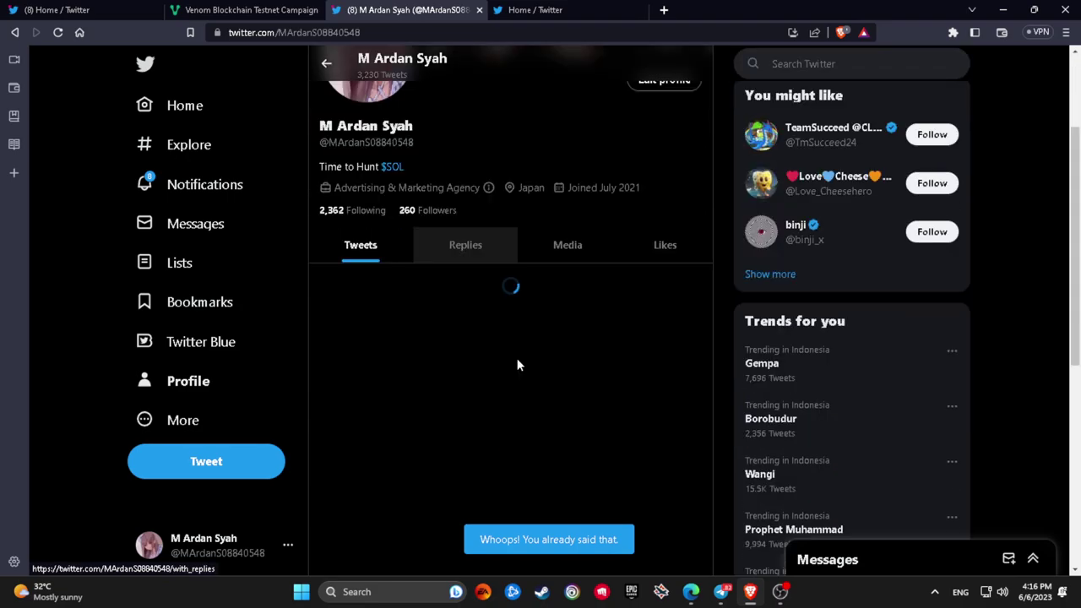
{"action": "scroll", "coordinate": [517, 365], "scroll_direction": "down", "scroll_amount": 2}
{"action": "left_click", "coordinate": [694, 145]}
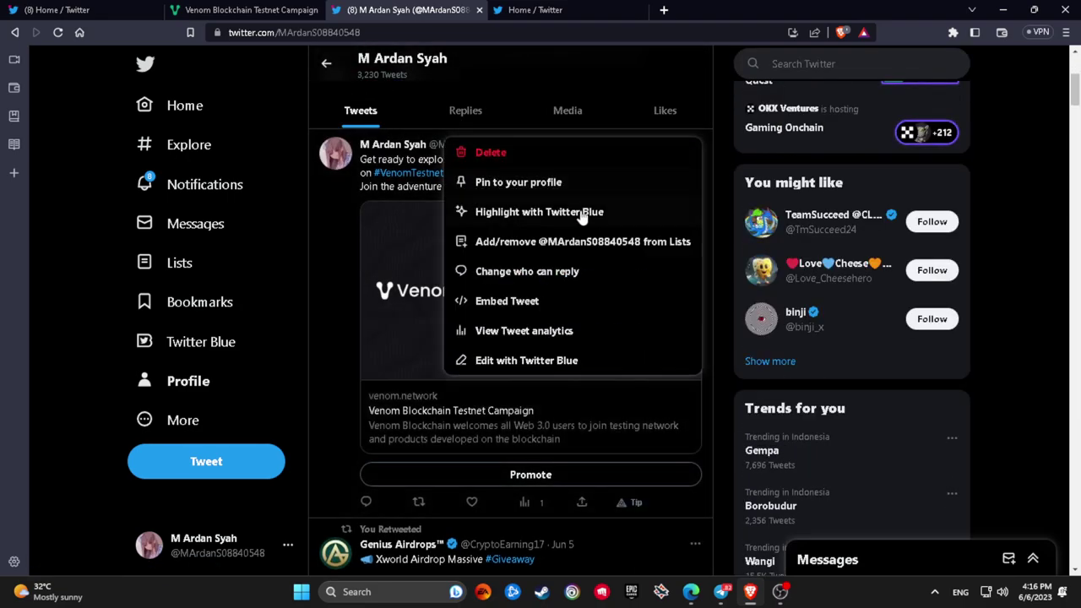
{"action": "left_click", "coordinate": [510, 156]}
{"action": "left_click", "coordinate": [550, 332]}
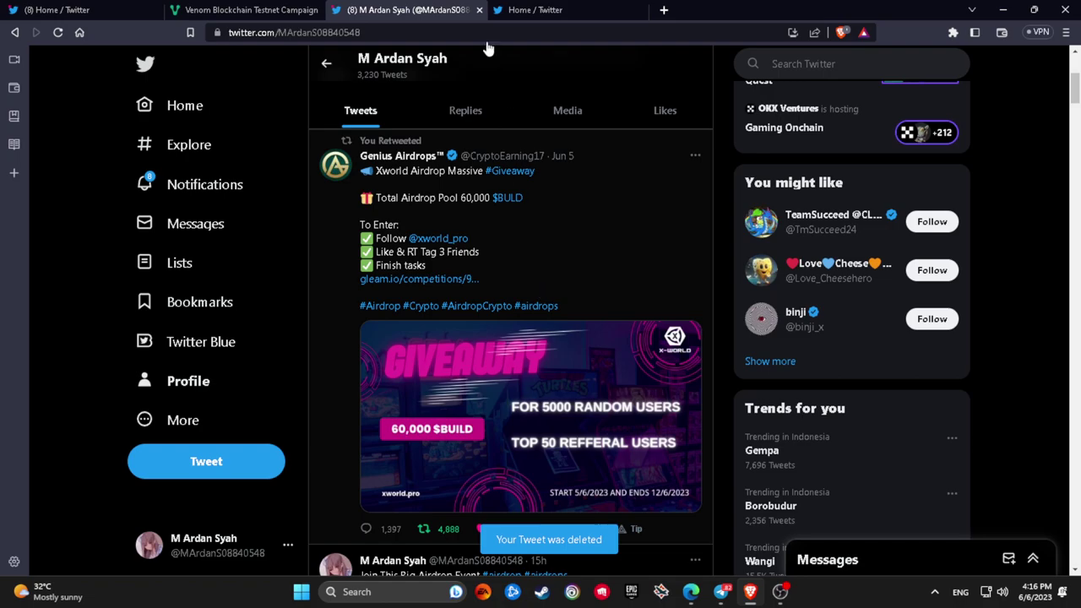
Return to the Venom campaign tasks and close the two extra Twitter tabs.
{"action": "left_click", "coordinate": [244, 9]}
{"action": "left_click", "coordinate": [318, 275]}
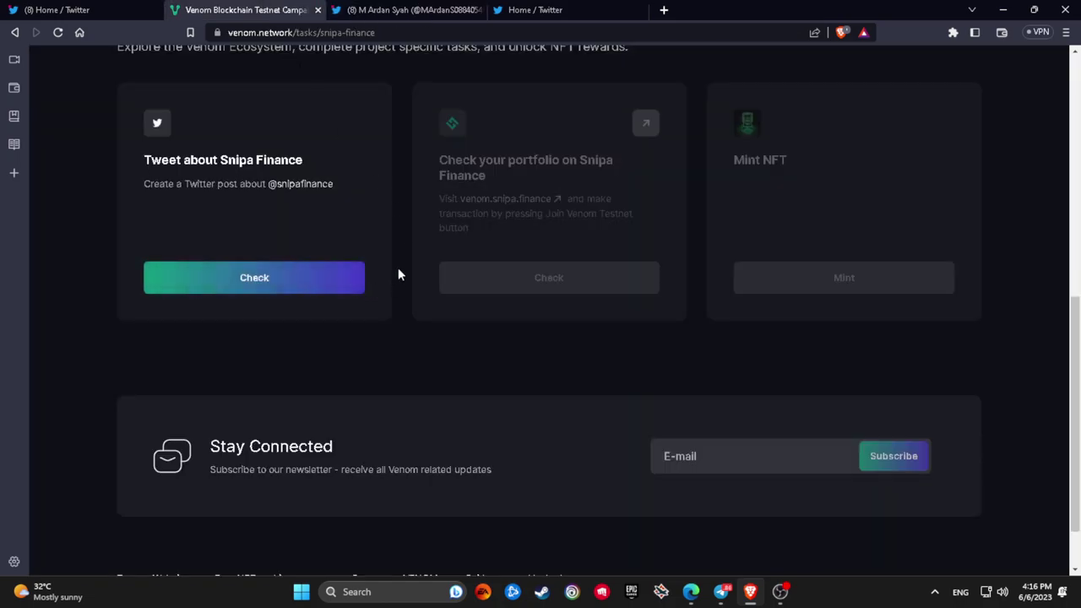
{"action": "left_click", "coordinate": [414, 9]}
{"action": "left_click", "coordinate": [536, 10]}
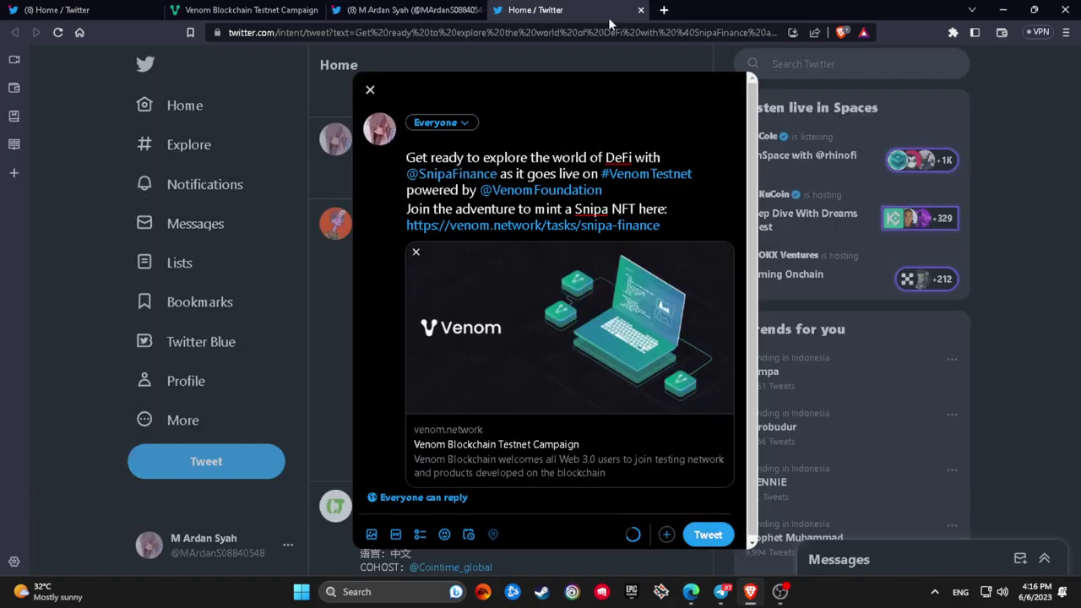
{"action": "left_click", "coordinate": [640, 9]}
{"action": "left_click", "coordinate": [478, 9]}
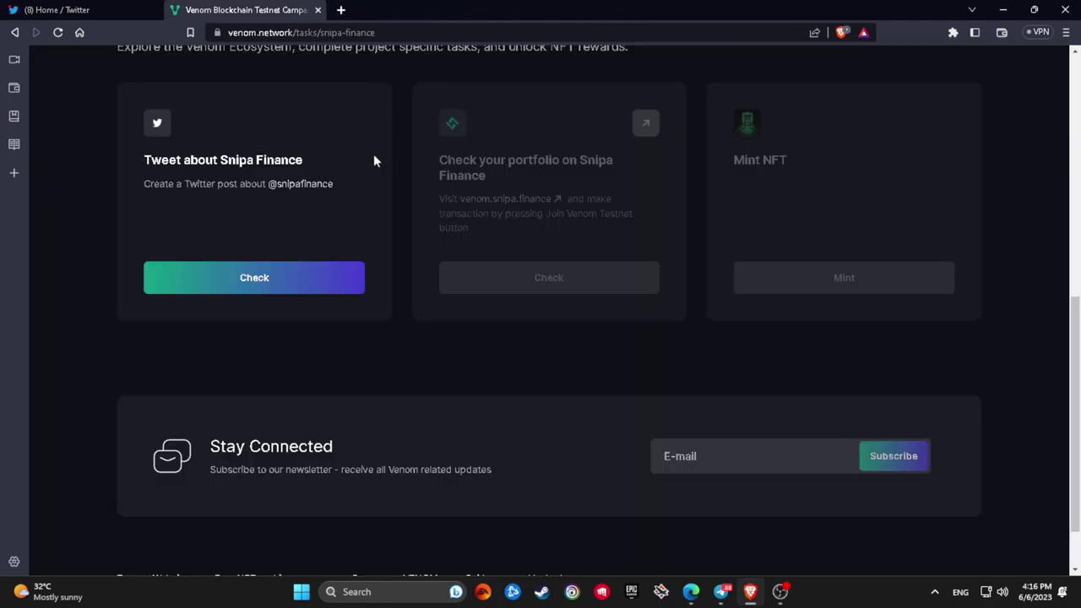
Run the checks for the Snipa Finance tweet task and the portfolio task.
{"action": "scroll", "coordinate": [269, 251], "scroll_direction": "up", "scroll_amount": 2}
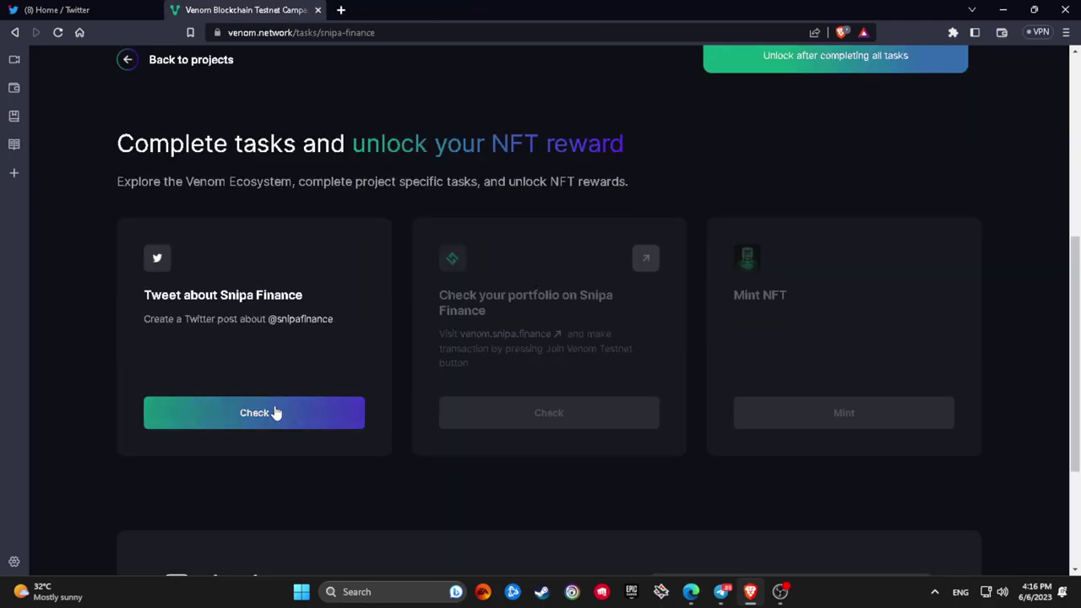
{"action": "left_click", "coordinate": [278, 413]}
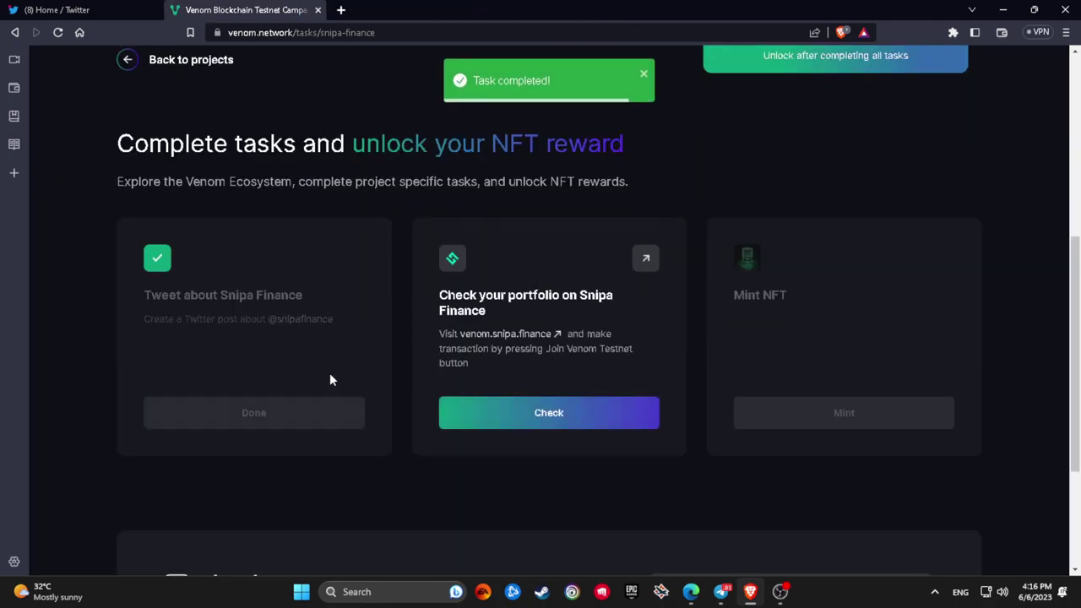
{"action": "left_click", "coordinate": [545, 414]}
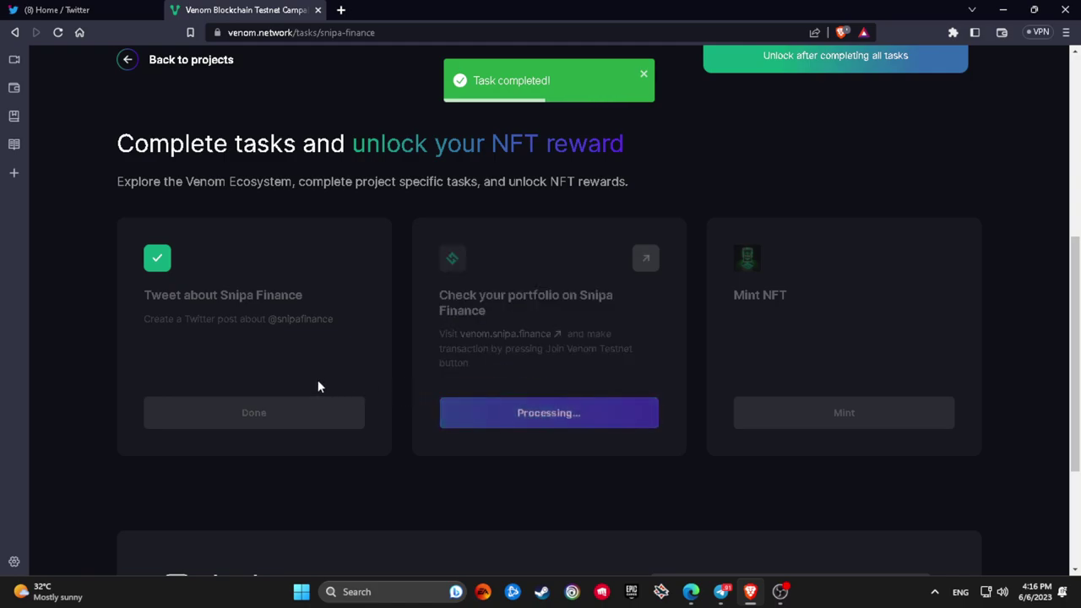
Open venom.snipa.finance from the portfolio task and log in with Account 1 through the Venom Chrome Extension.
{"action": "left_click", "coordinate": [526, 335]}
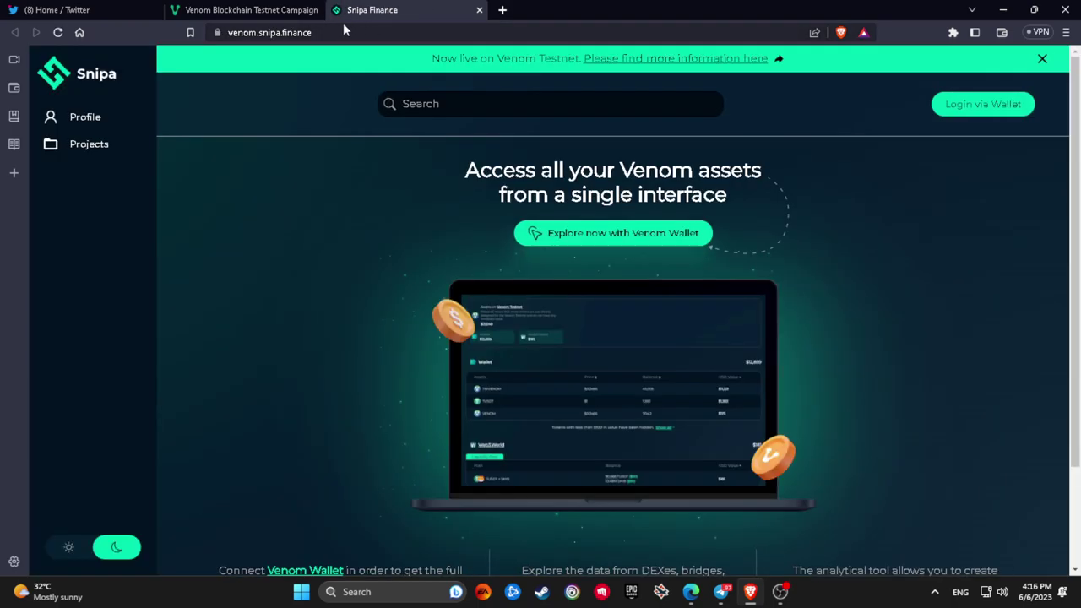
{"action": "left_click", "coordinate": [941, 113]}
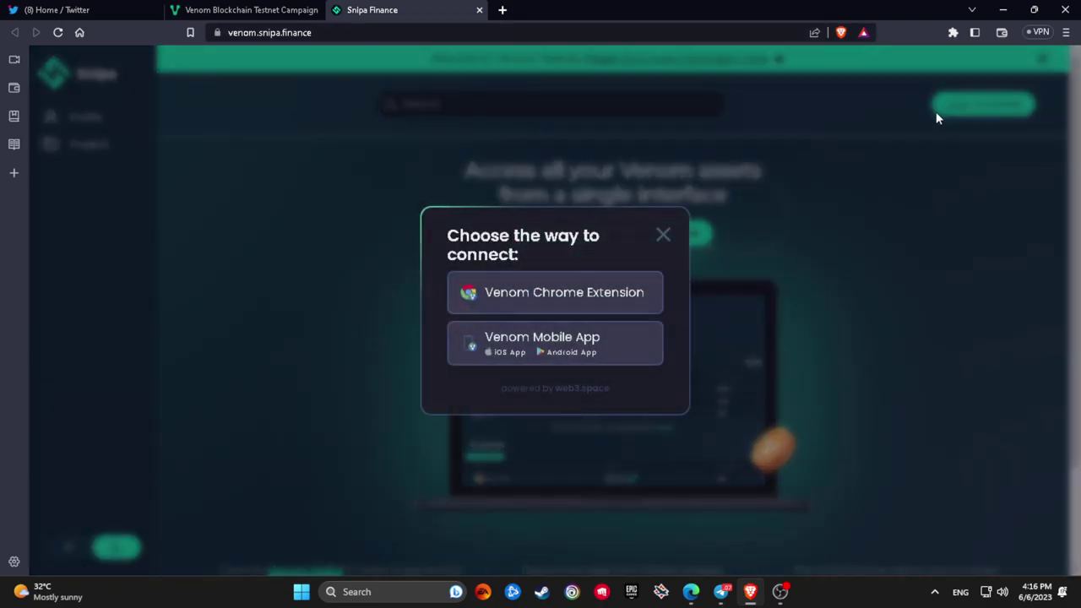
{"action": "left_click", "coordinate": [530, 294]}
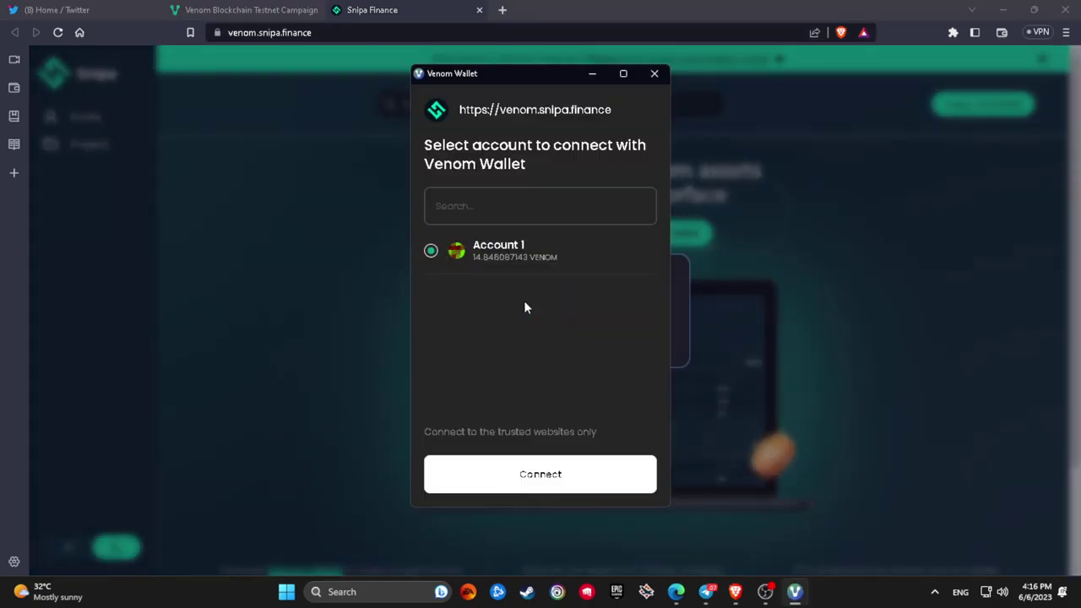
{"action": "left_click", "coordinate": [543, 471]}
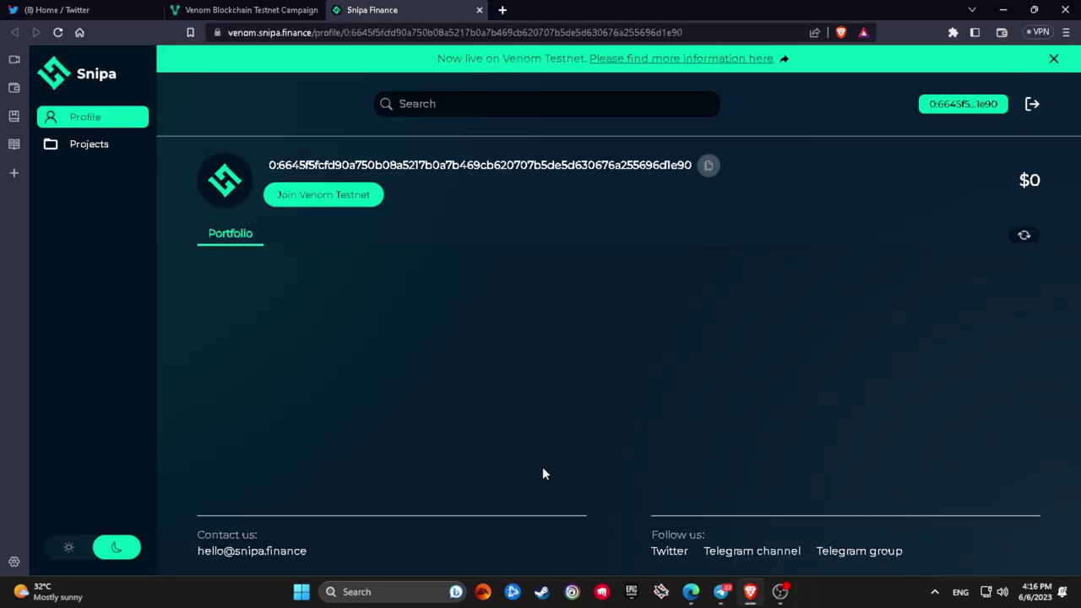
Start joining the Venom Testnet from the Snipa profile and try to confirm the 1 VENOM transaction with the wallet password.
{"action": "left_click", "coordinate": [345, 201]}
{"action": "left_click", "coordinate": [507, 322]}
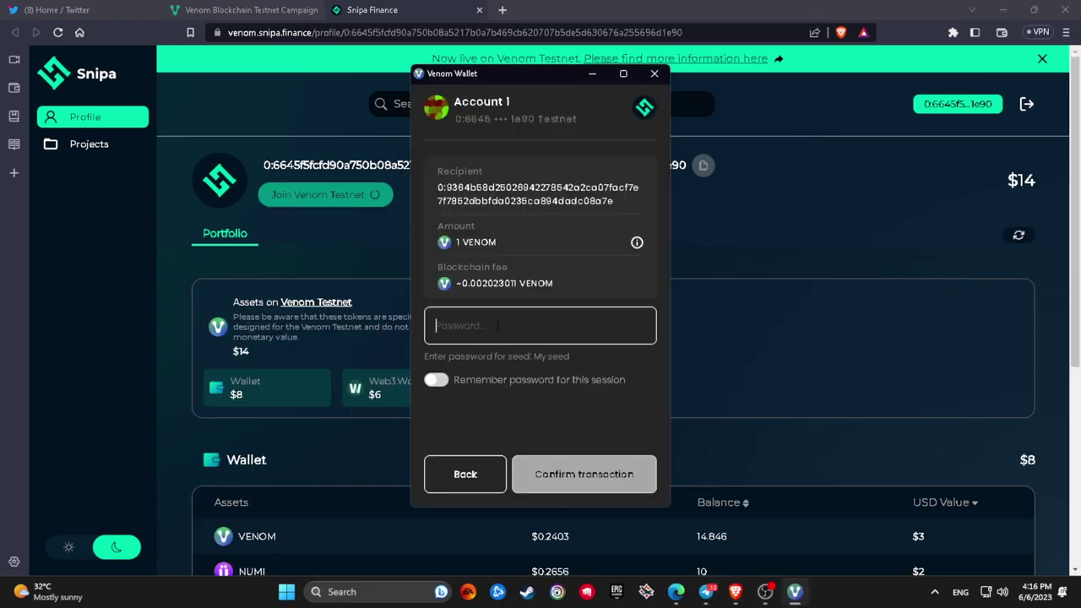
{"action": "type", "text": "a"}
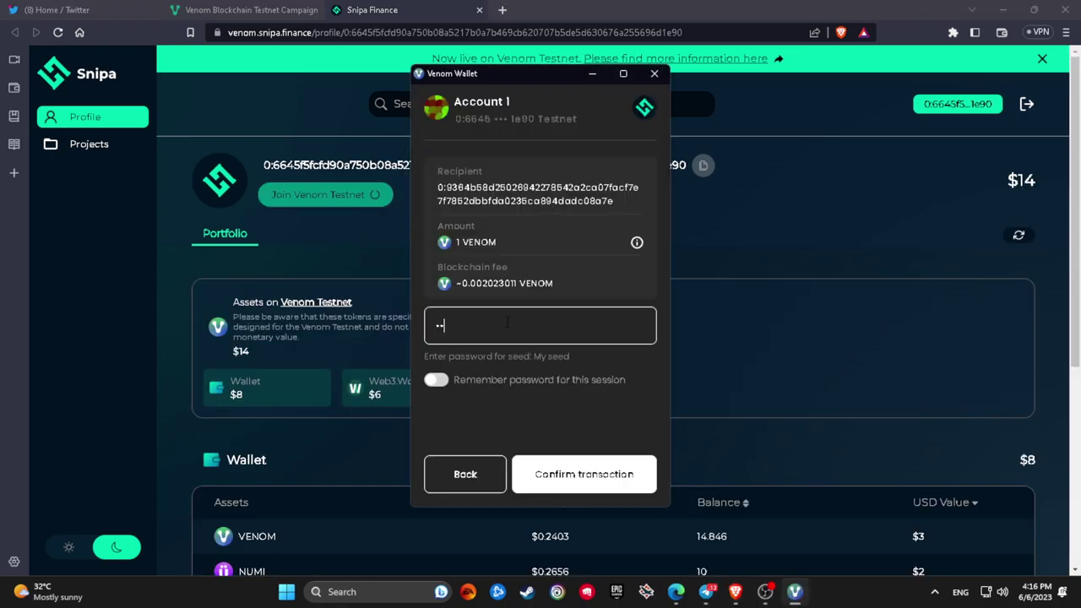
{"action": "key", "text": "BackSpace"}
{"action": "type", "text": "*********"}
{"action": "left_click", "coordinate": [589, 475]}
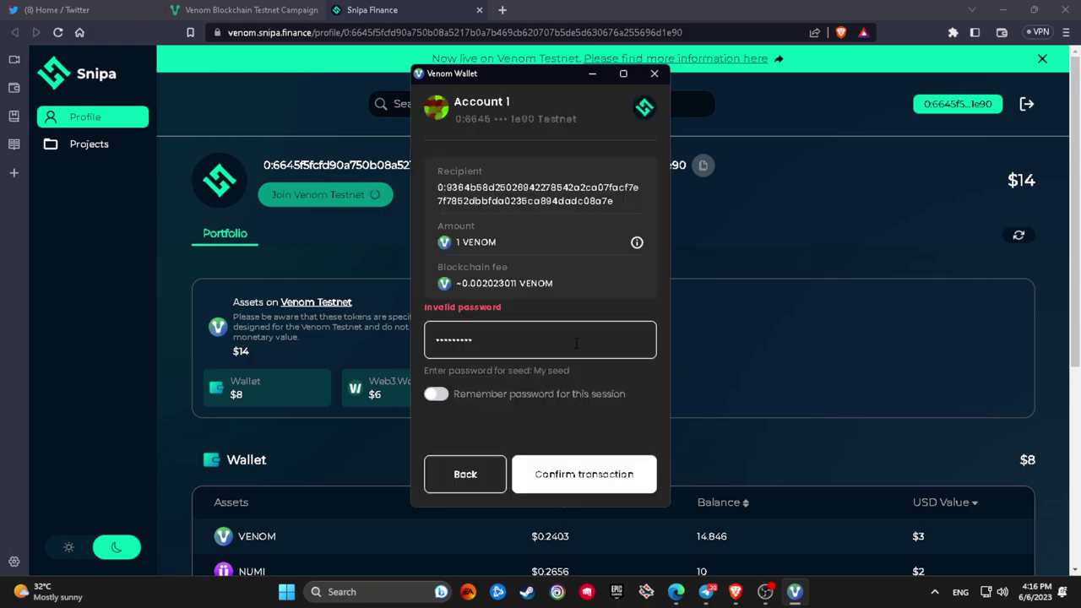
Clear the password field, re-enter the wallet password and confirm the 1 VENOM transaction.
{"action": "key", "text": "ctrl+a"}
{"action": "key", "text": "BackSpace"}
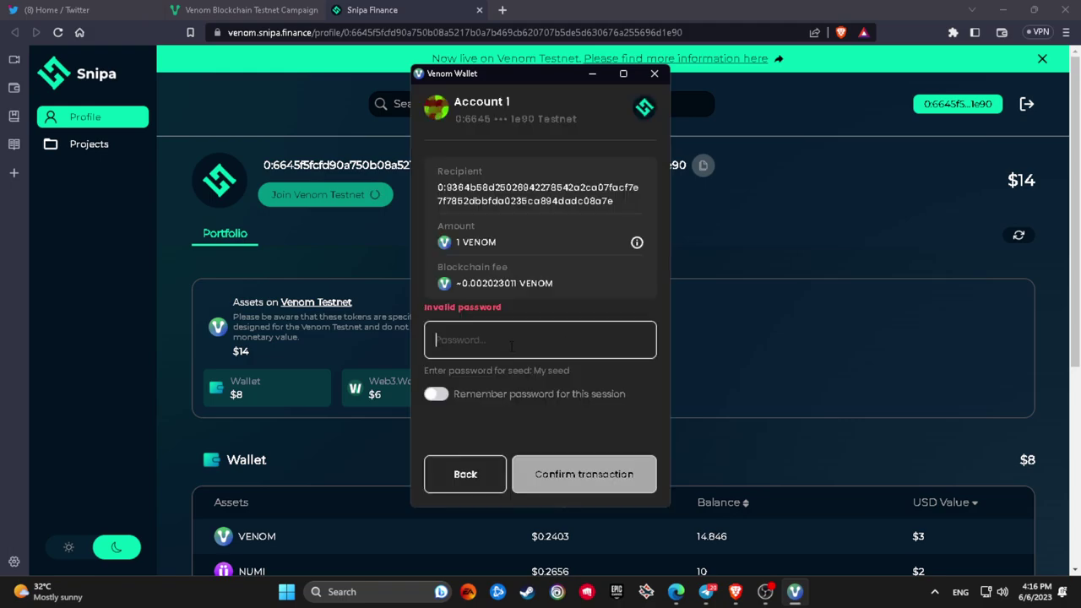
{"action": "type", "text": "••••••••"}
{"action": "key", "text": "Return"}
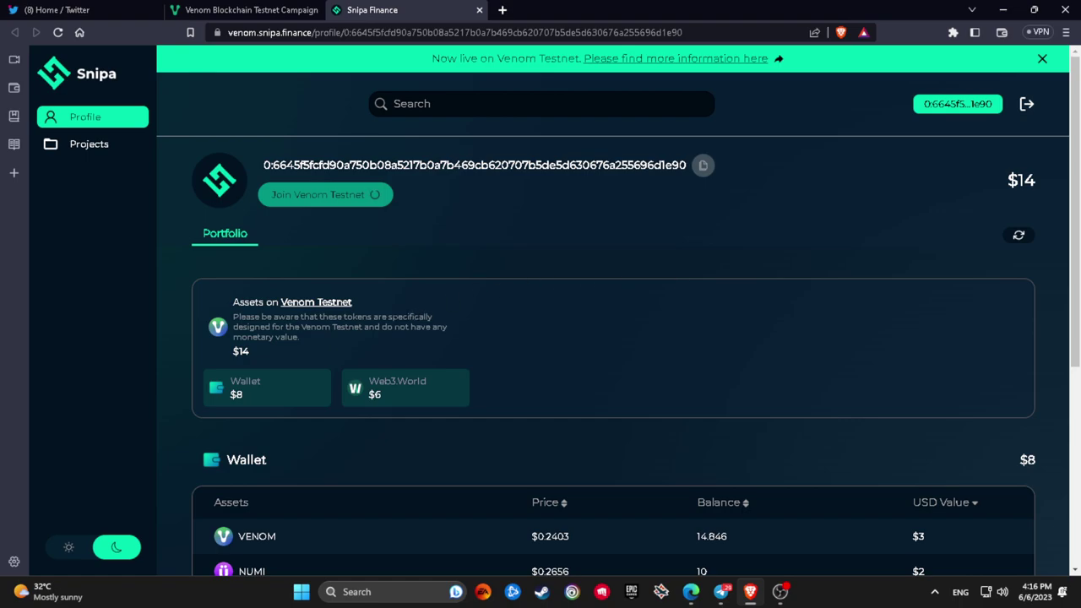
{"action": "scroll", "coordinate": [389, 329], "scroll_direction": "down", "scroll_amount": 2}
{"action": "scroll", "coordinate": [389, 328], "scroll_direction": "up", "scroll_amount": 2}
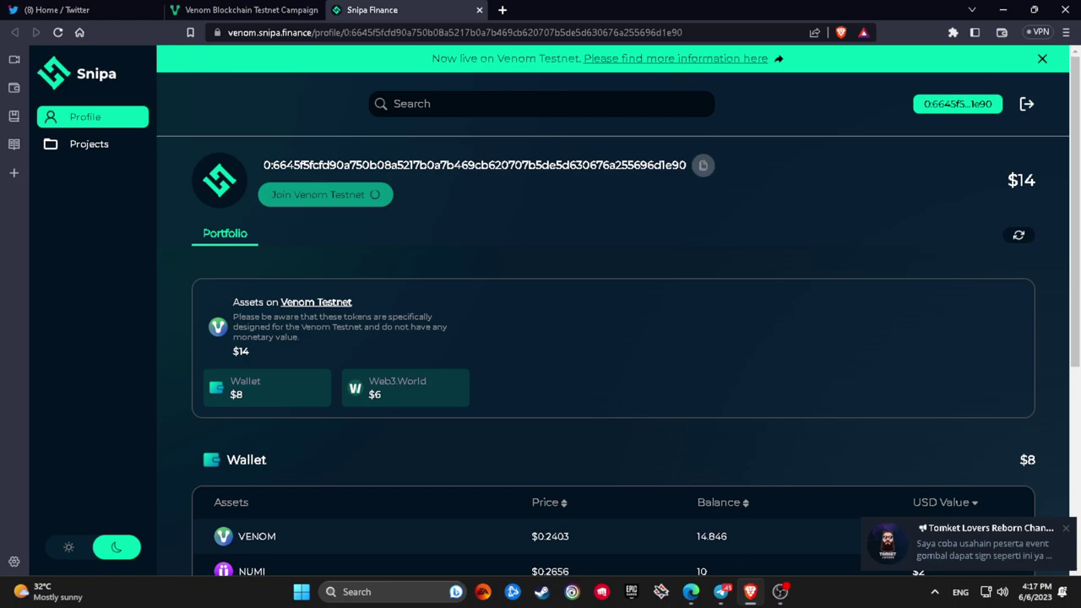
{"action": "left_click", "coordinate": [720, 591]}
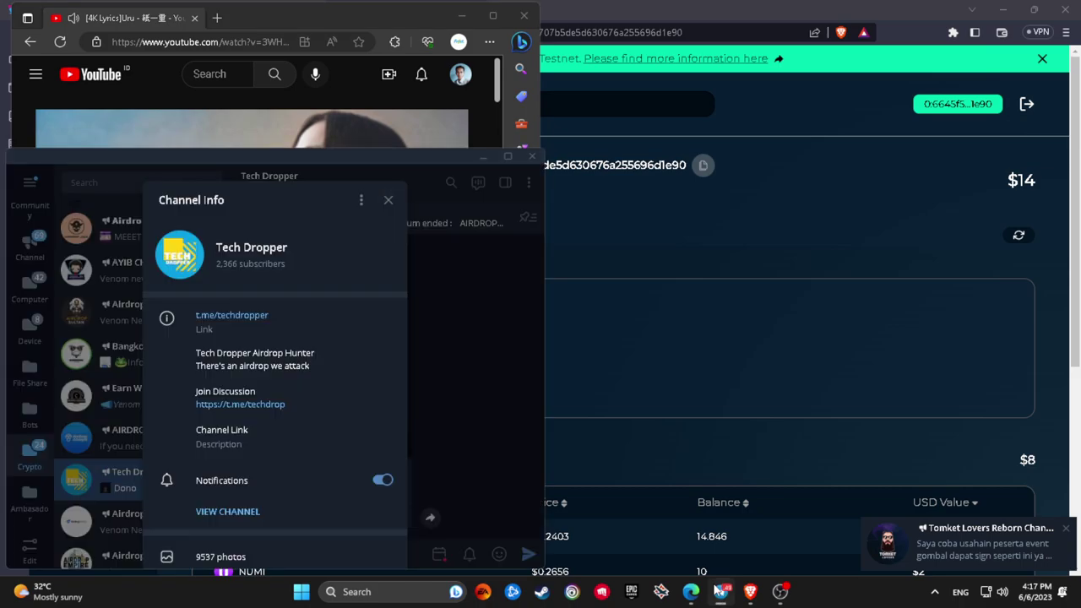
{"action": "left_click", "coordinate": [751, 503]}
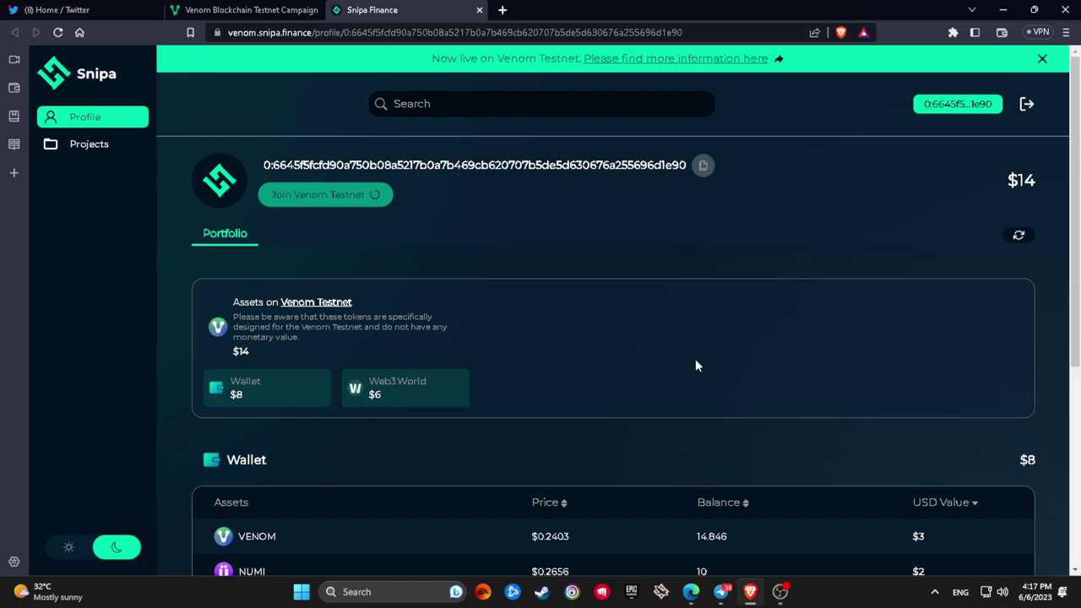
Turn off Brave Shields for venom.snipa.finance.
{"action": "left_click", "coordinate": [840, 32]}
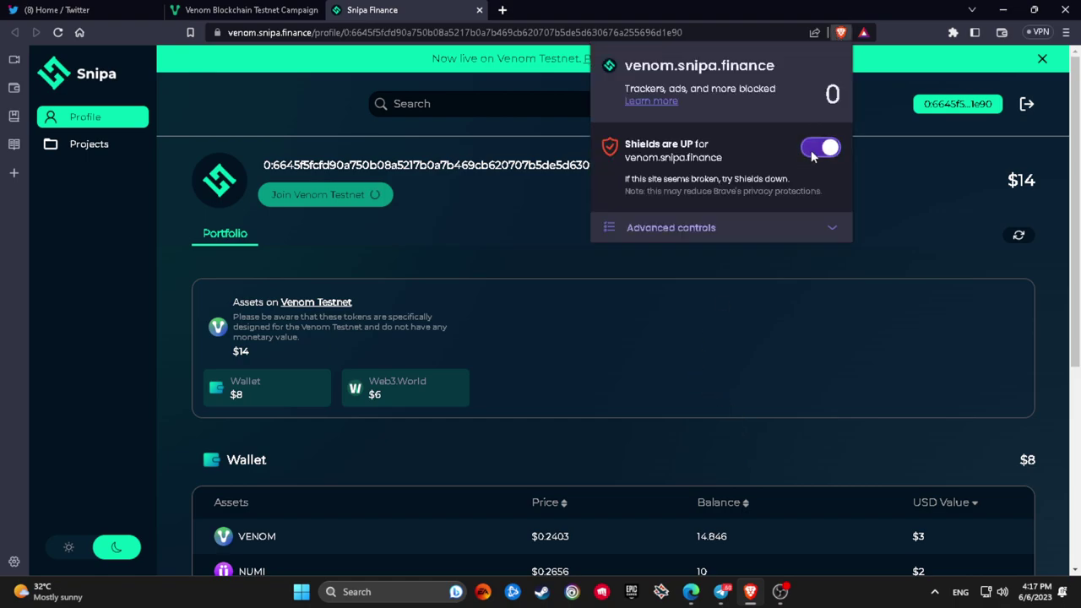
{"action": "left_click", "coordinate": [815, 152]}
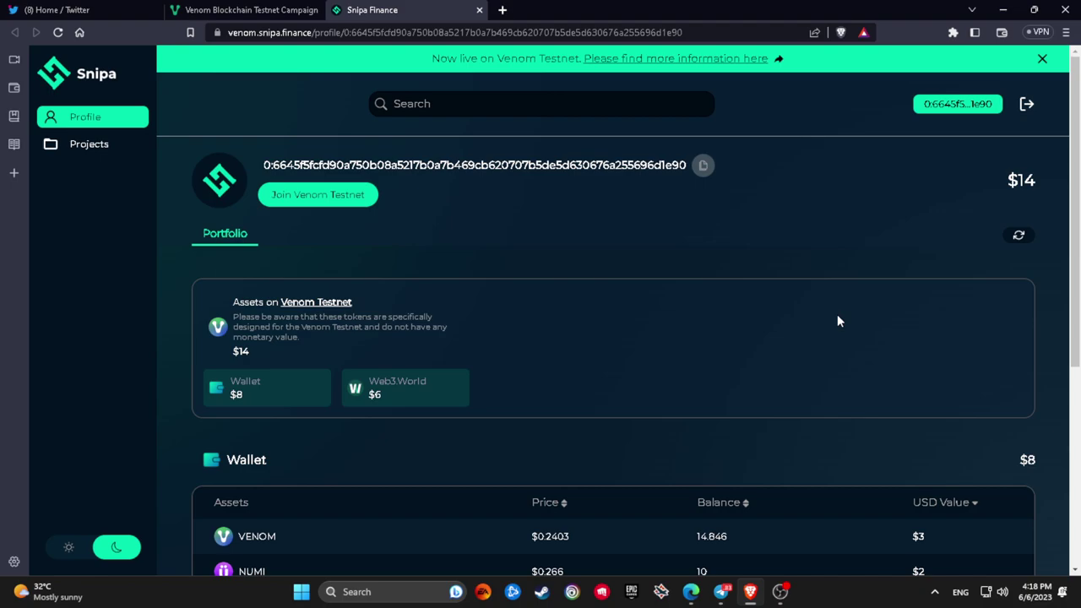
Request to join the Venom Testnet again, enter the wallet password and confirm the 1 VENOM transaction.
{"action": "left_click", "coordinate": [369, 201]}
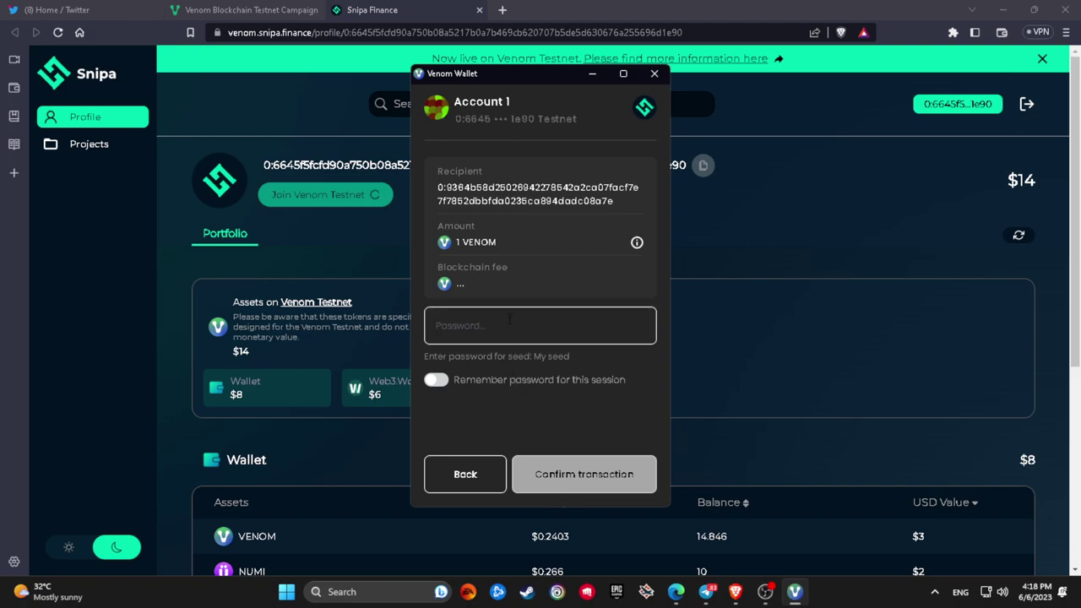
{"action": "type", "text": "••••••••"}
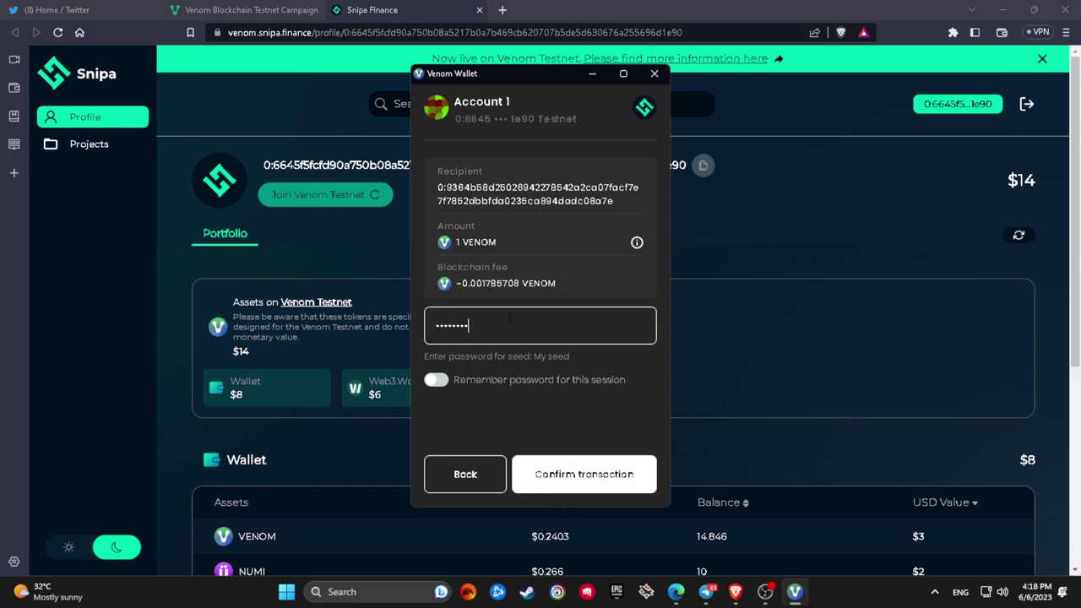
{"action": "key", "text": "Return"}
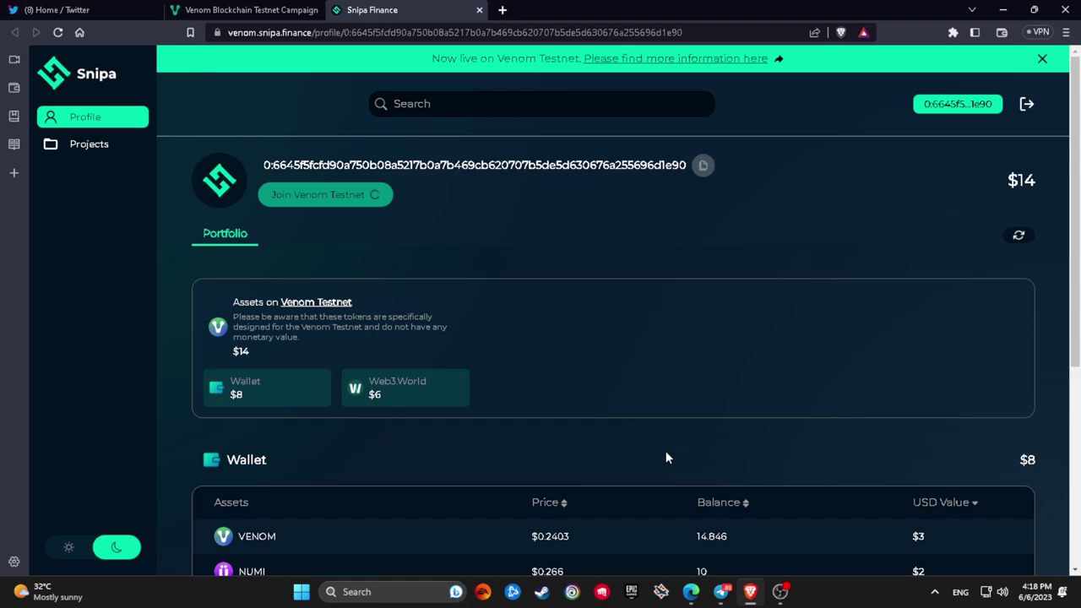
{"action": "scroll", "coordinate": [667, 458], "scroll_direction": "down", "scroll_amount": 3}
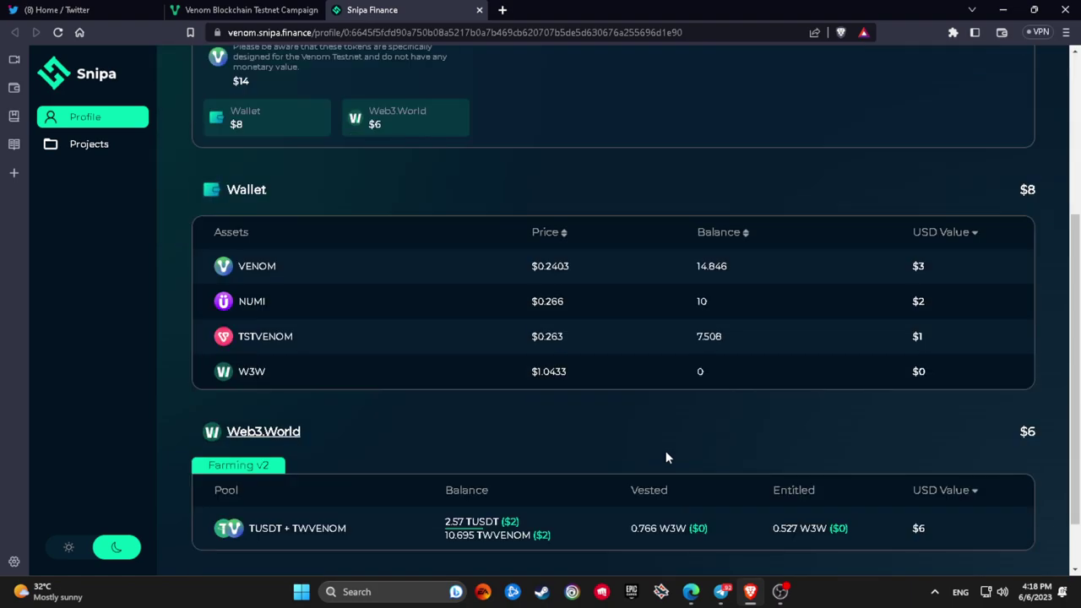
{"action": "scroll", "coordinate": [655, 468], "scroll_direction": "up", "scroll_amount": 4}
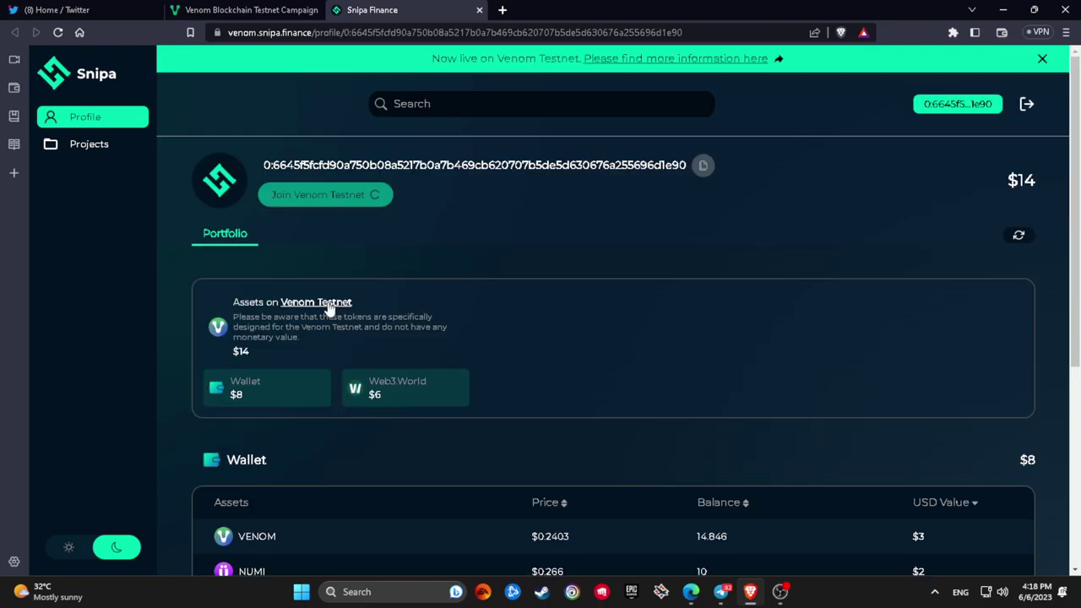
Check the Snipa Finance portfolio task on the Venom campaign page and start minting its NFT.
{"action": "left_click", "coordinate": [253, 9]}
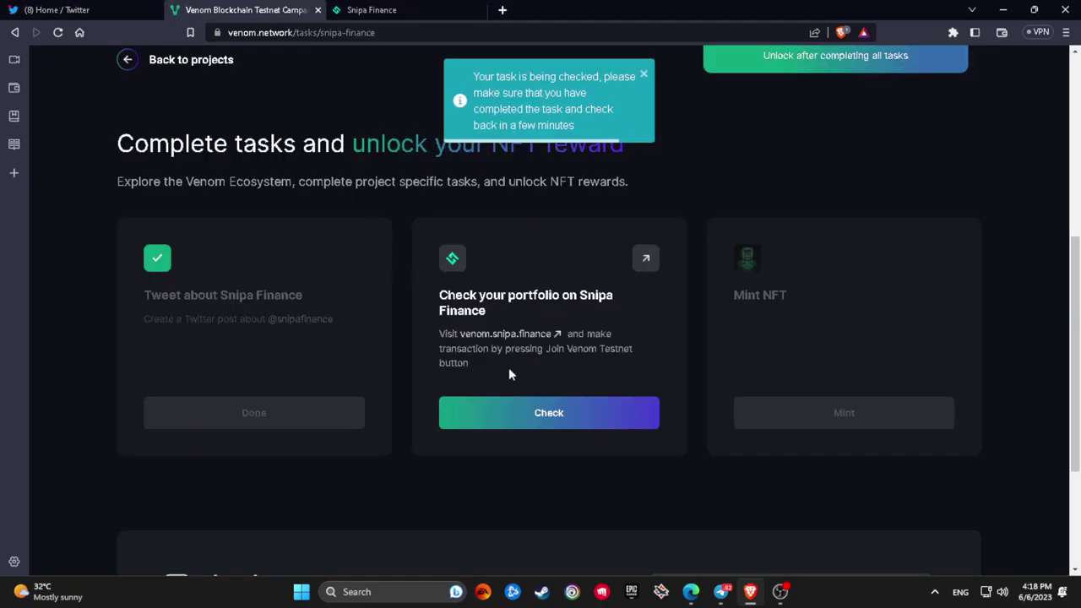
{"action": "left_click", "coordinate": [532, 412]}
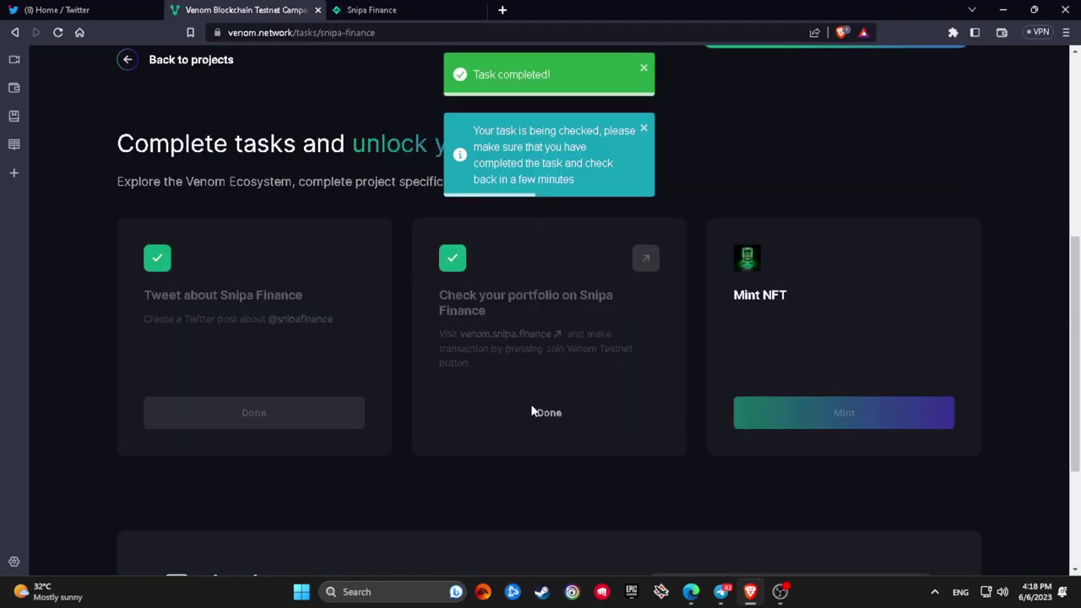
{"action": "left_click", "coordinate": [752, 411]}
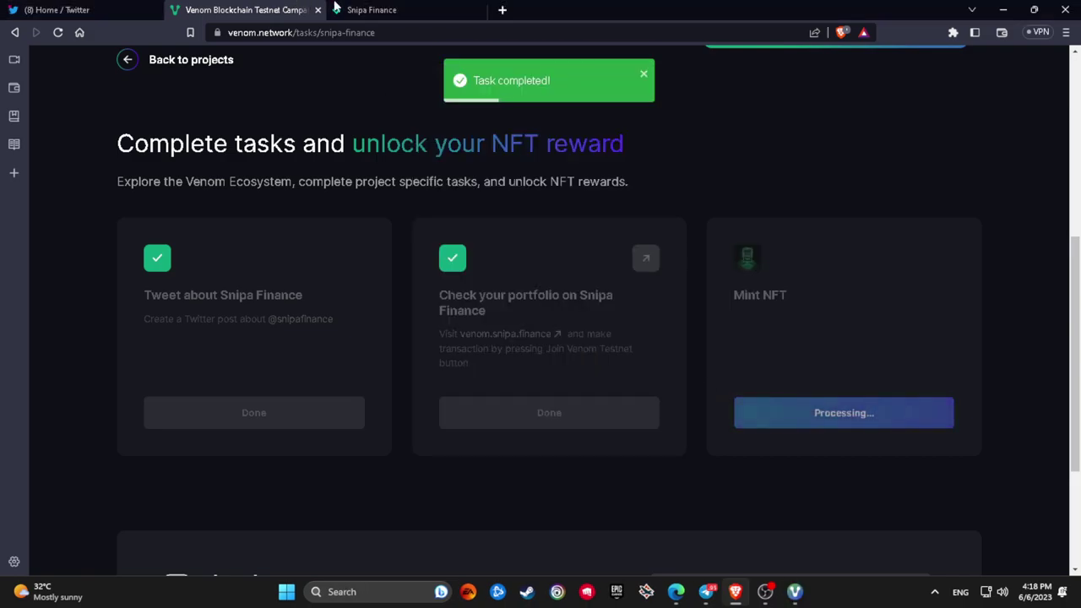
Bring up the Venom Wallet request, enter the wallet password and confirm the 1 VENOM mint transaction.
{"action": "left_click", "coordinate": [794, 591]}
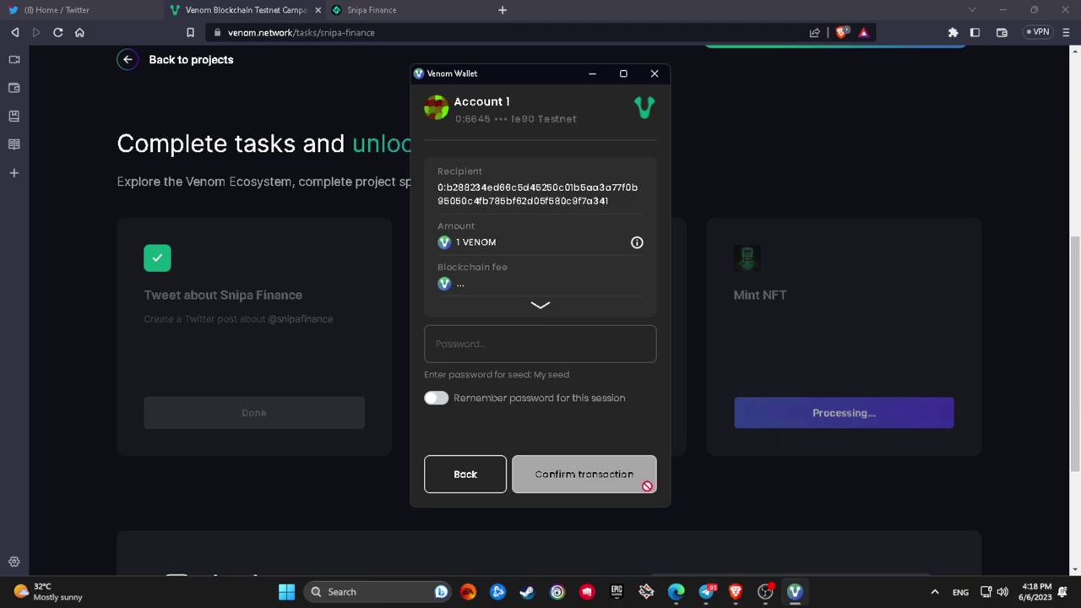
{"action": "type", "text": "••••"}
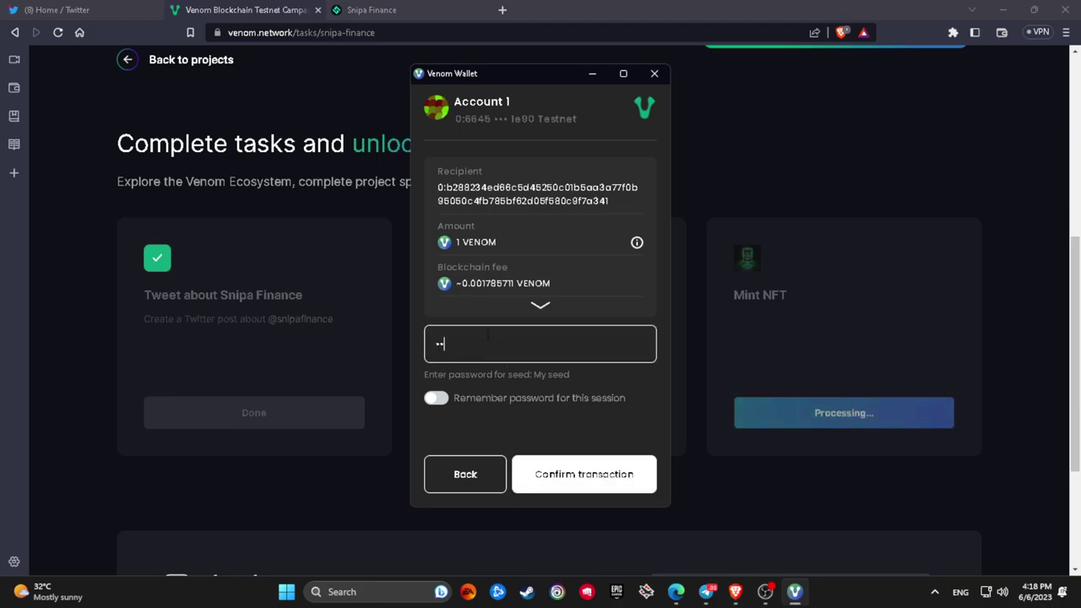
{"action": "type", "text": "••••"}
{"action": "key", "text": "Return"}
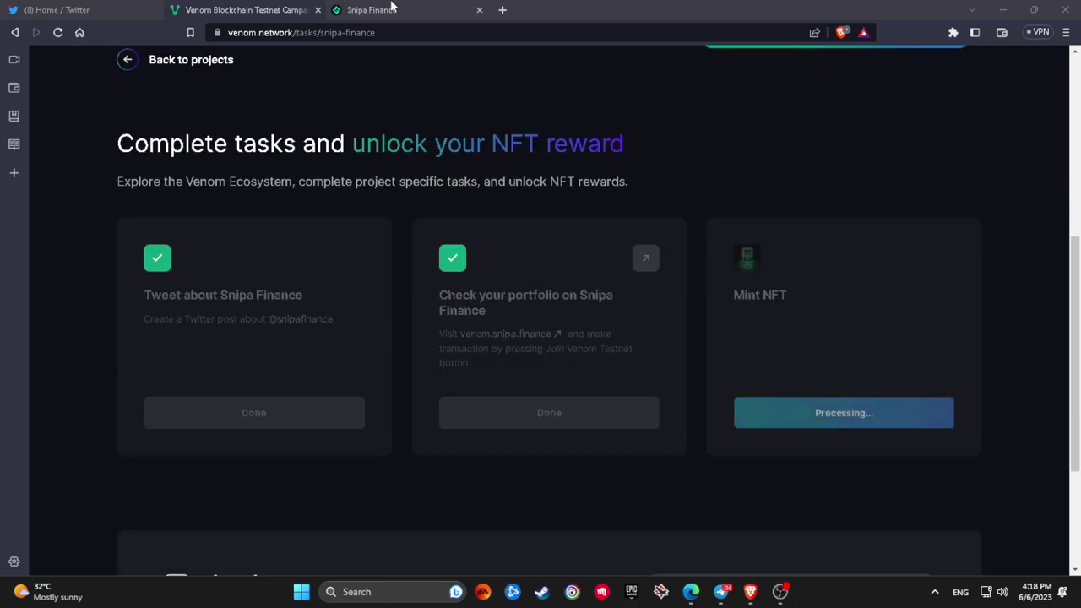
Go back to Snipa Finance and refresh the profile by visiting the Projects page and returning to Profile.
{"action": "left_click", "coordinate": [385, 9]}
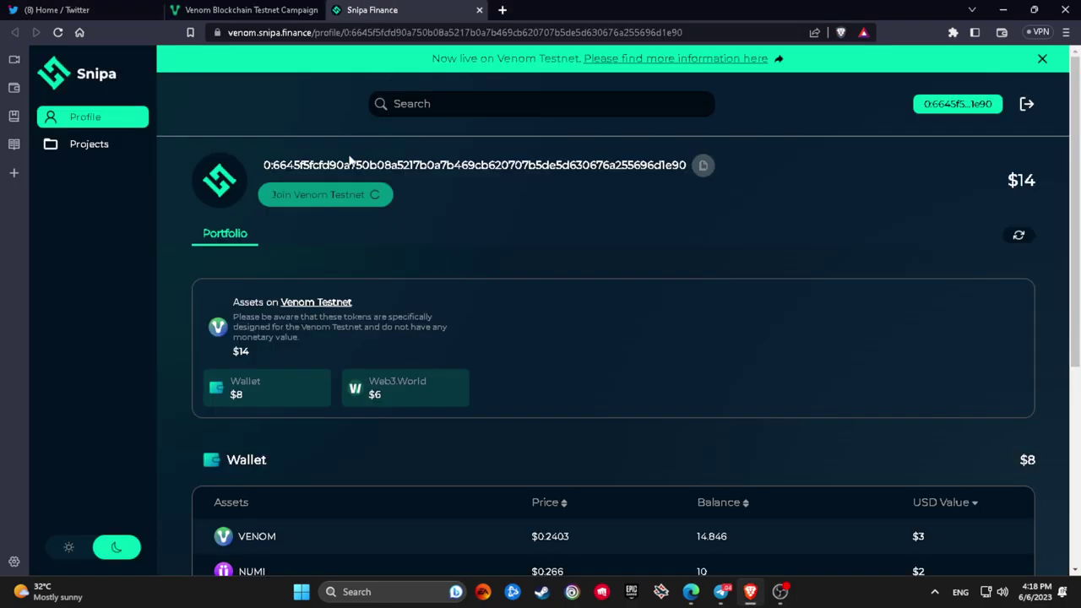
{"action": "left_click", "coordinate": [91, 143]}
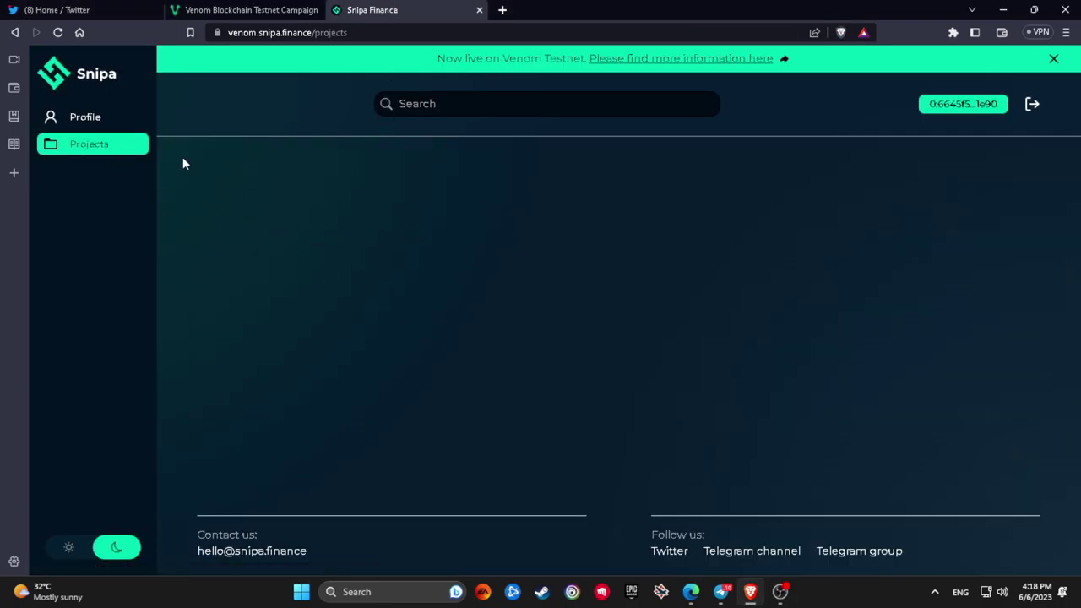
{"action": "left_click", "coordinate": [116, 116]}
{"action": "left_click", "coordinate": [116, 144]}
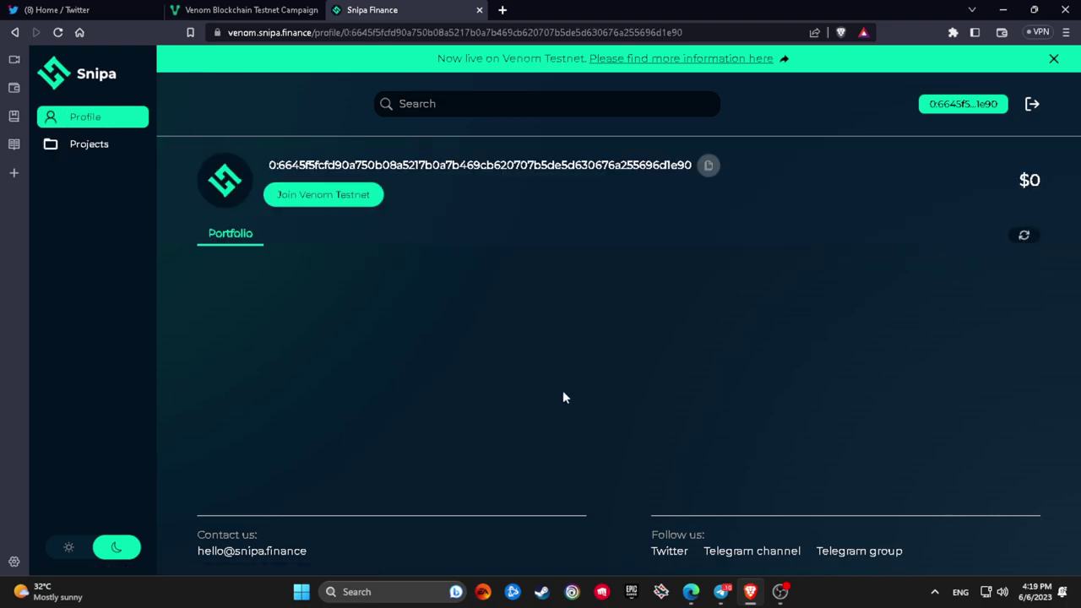
Request to join the Venom Testnet, remember the wallet password for this session, enter it and confirm the 1 VENOM transaction.
{"action": "left_click", "coordinate": [319, 201]}
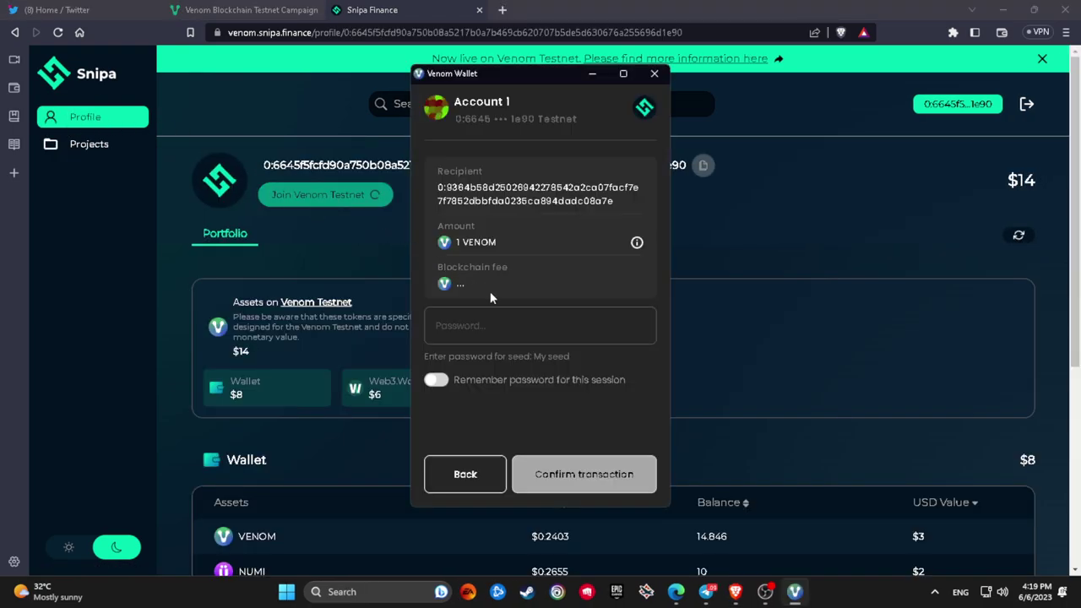
{"action": "left_click", "coordinate": [441, 380]}
{"action": "left_click", "coordinate": [476, 321]}
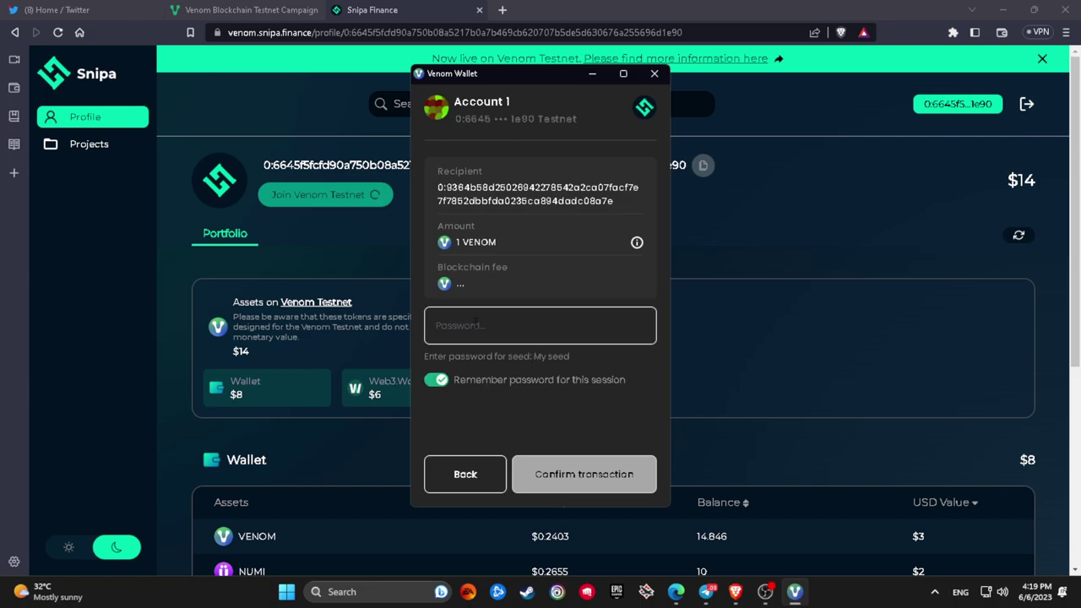
{"action": "type", "text": "*******"}
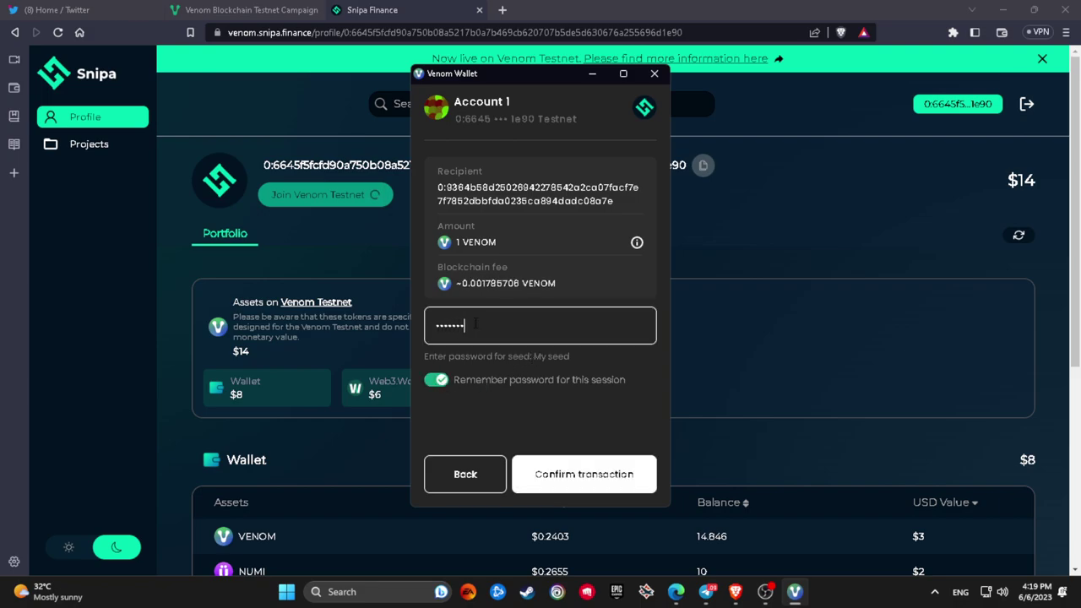
{"action": "key", "text": "Return"}
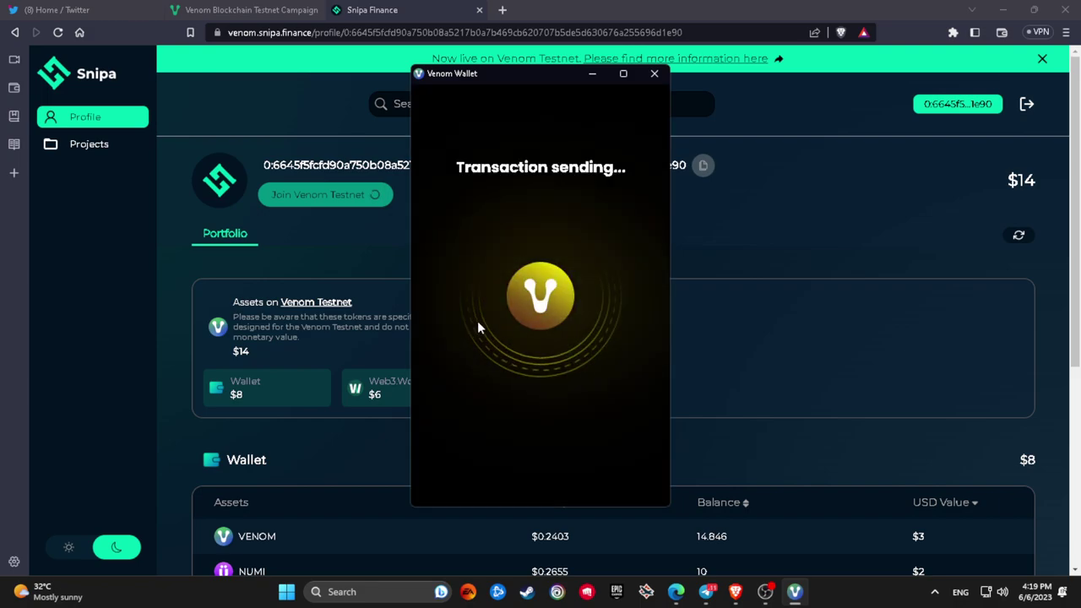
Look at the Snipa NFT's minting status on the campaign page, then go back to the projects and open Nümi.
{"action": "left_click", "coordinate": [281, 11]}
{"action": "scroll", "coordinate": [742, 408], "scroll_direction": "up", "scroll_amount": 5}
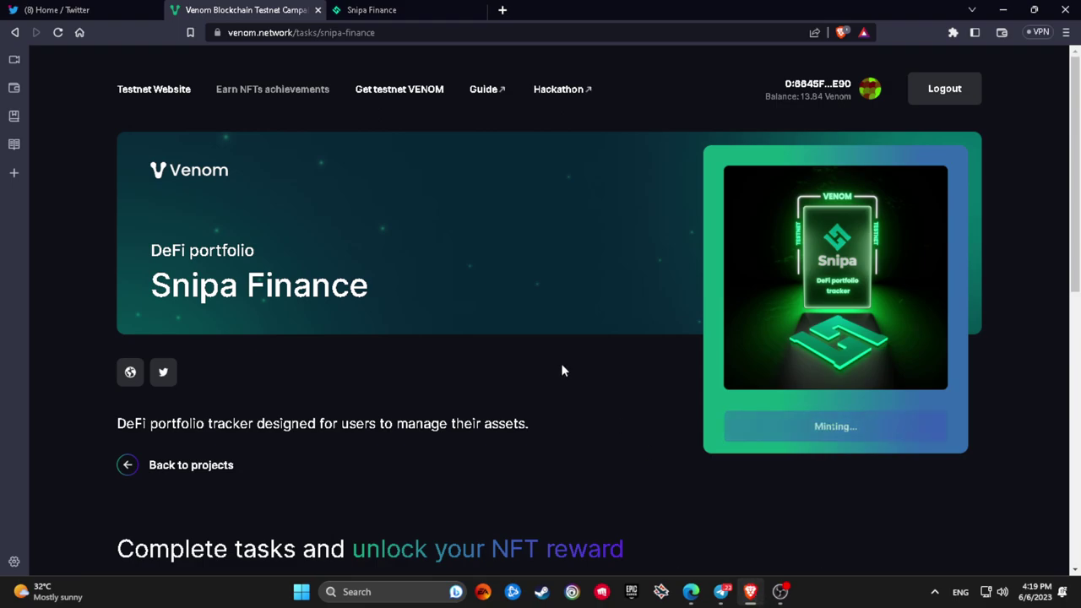
{"action": "left_click", "coordinate": [128, 465]}
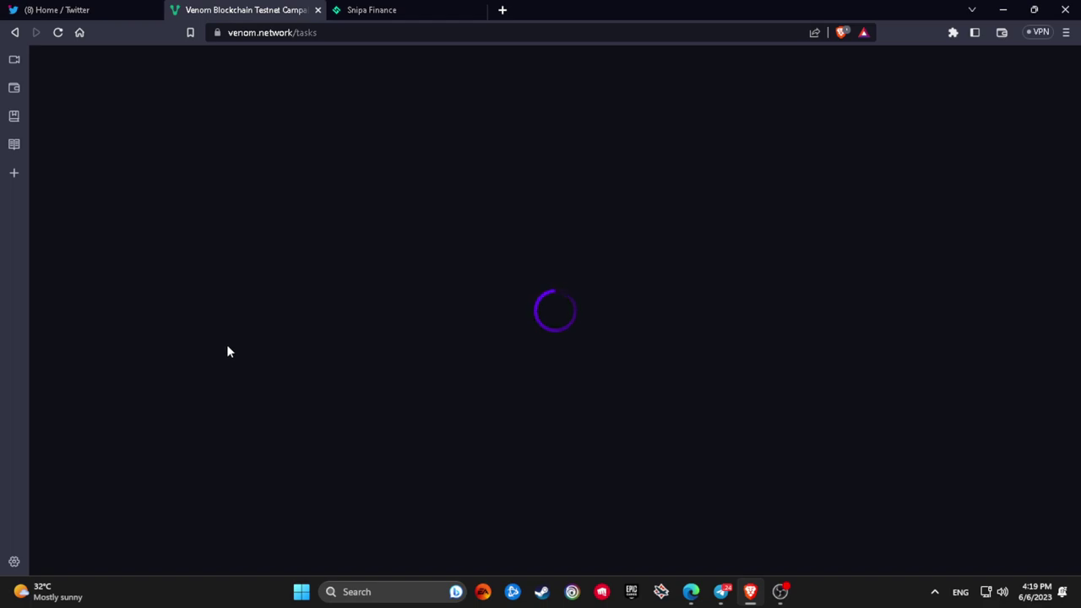
{"action": "scroll", "coordinate": [312, 342], "scroll_direction": "down", "scroll_amount": 5}
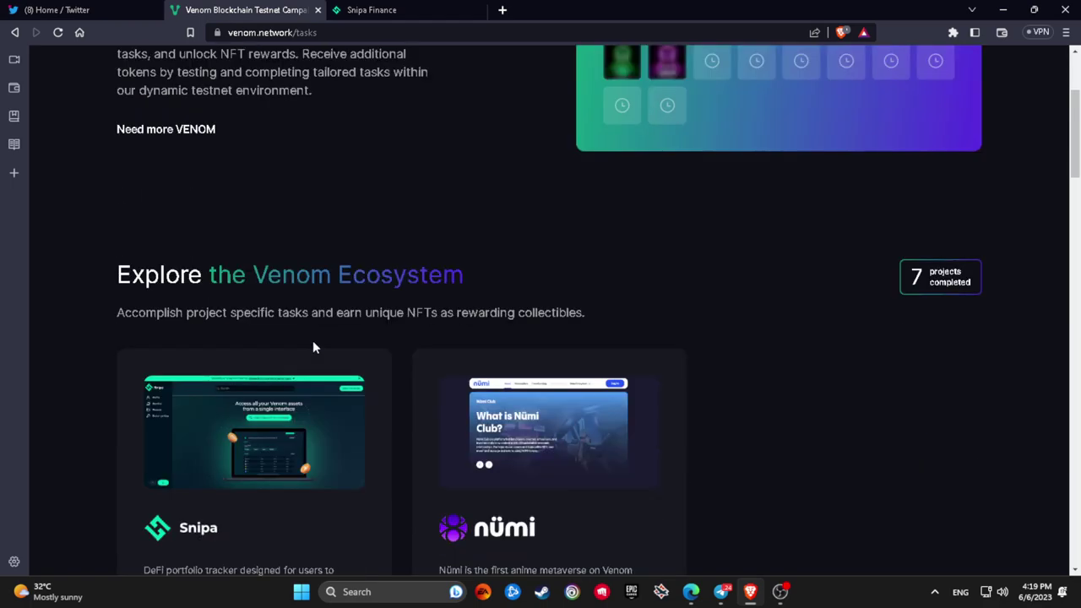
{"action": "left_click", "coordinate": [479, 382]}
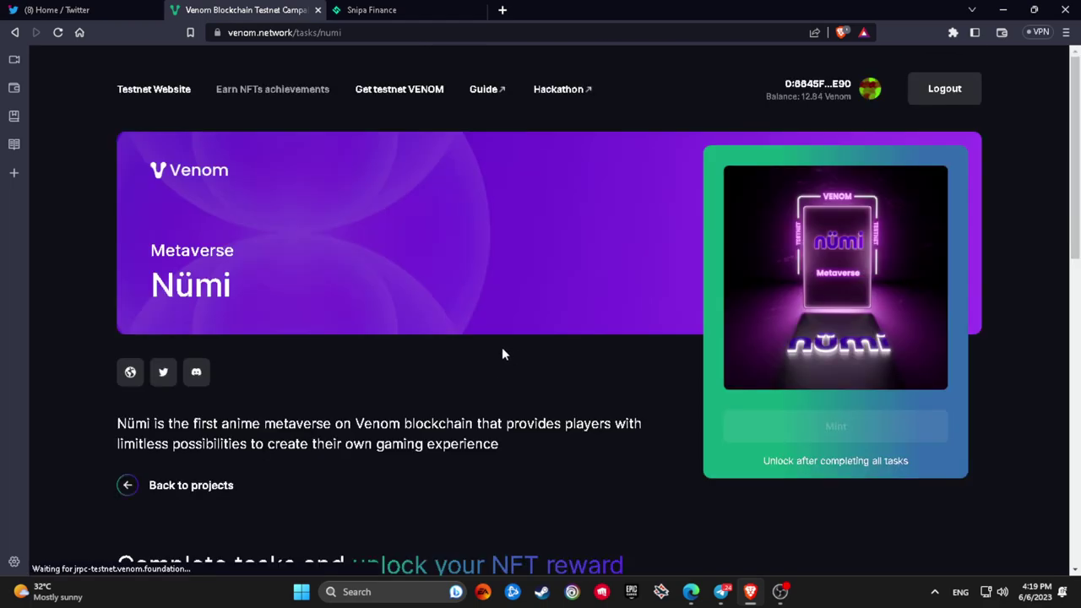
Open the Nümi gameplay video for the Watch video task and return to the campaign page.
{"action": "scroll", "coordinate": [501, 347], "scroll_direction": "down", "scroll_amount": 2}
{"action": "scroll", "coordinate": [501, 355], "scroll_direction": "down", "scroll_amount": 4}
{"action": "left_click", "coordinate": [261, 338]}
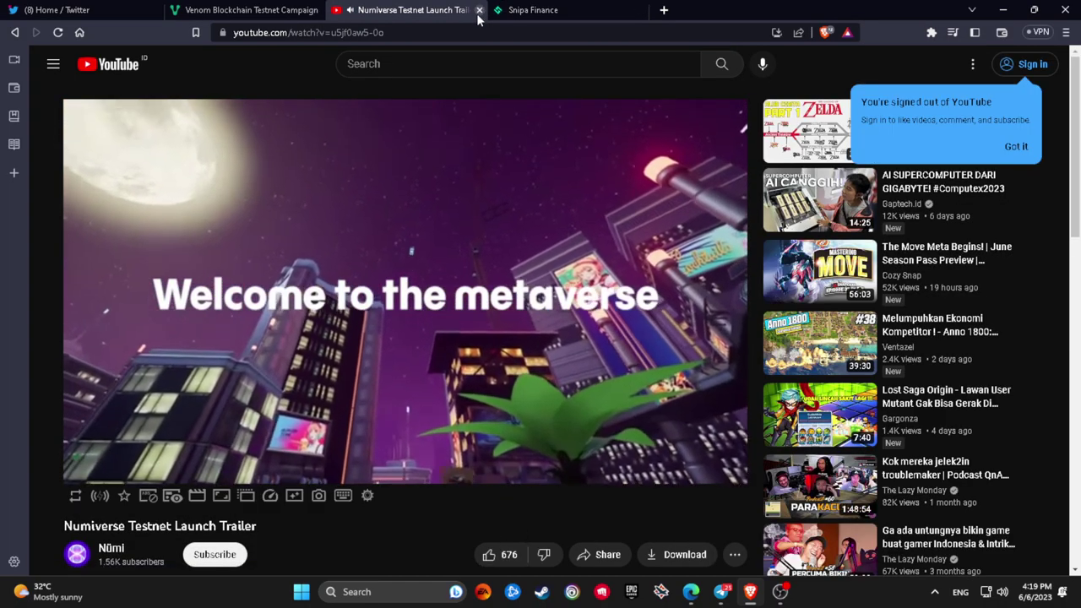
{"action": "left_click", "coordinate": [271, 10]}
{"action": "left_click", "coordinate": [527, 329]}
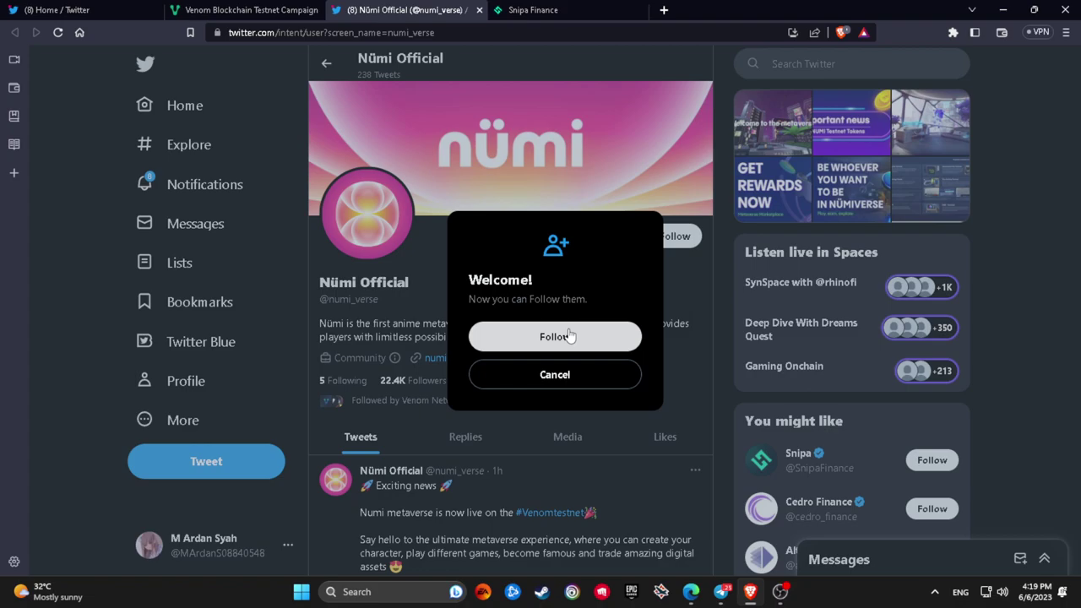
{"action": "left_click", "coordinate": [569, 336]}
{"action": "left_click", "coordinate": [252, 9]}
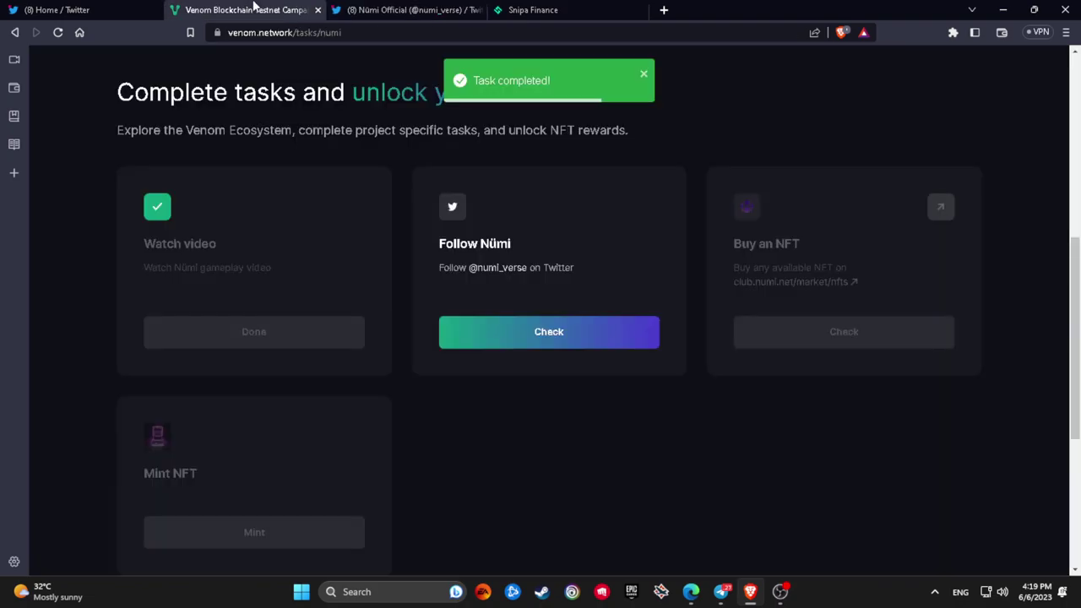
{"action": "left_click", "coordinate": [582, 331]}
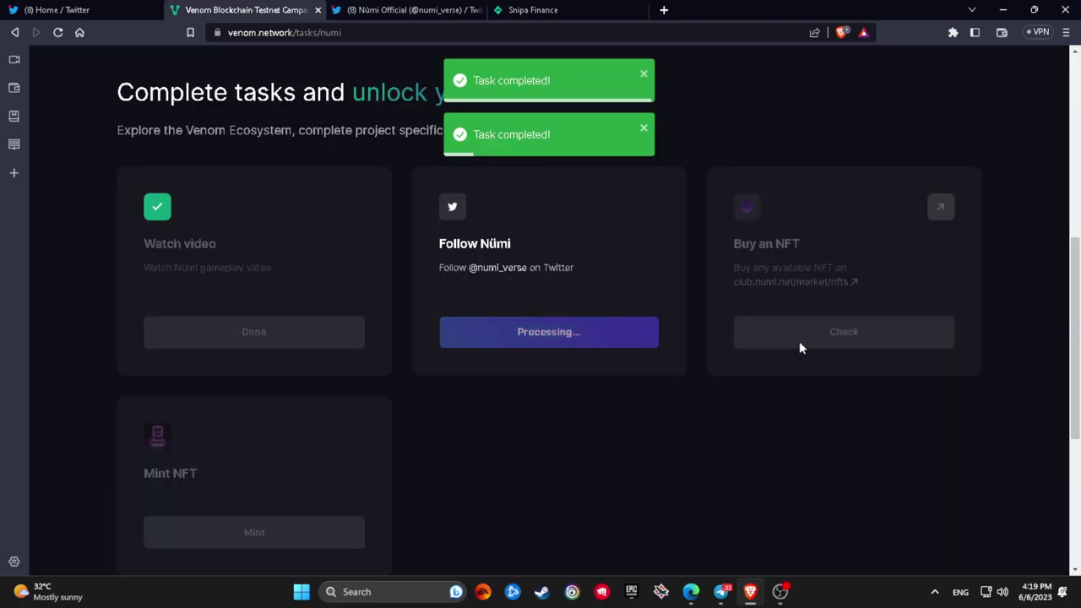
Open the Nümi NFT marketplace from the Buy an NFT task, close the Twitter and Snipa pages, and accept the cookies.
{"action": "left_click", "coordinate": [819, 282]}
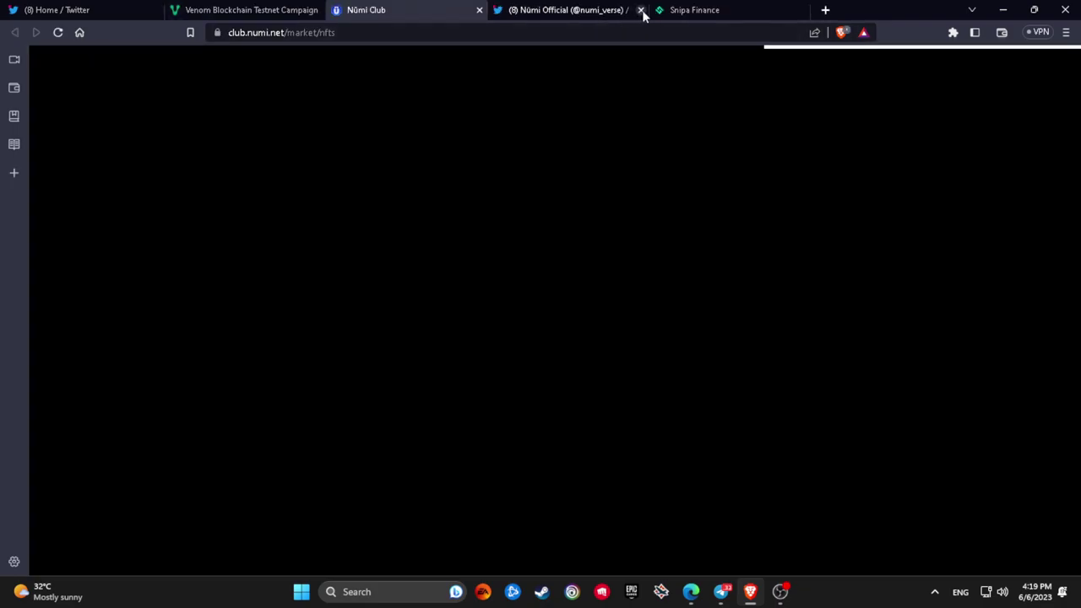
{"action": "left_click", "coordinate": [641, 11]}
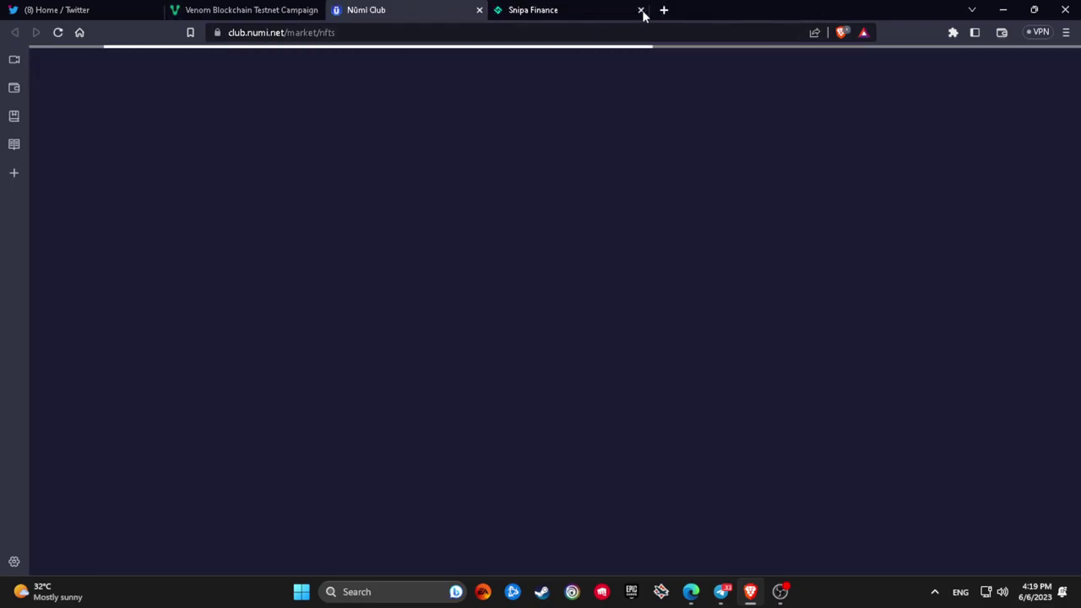
{"action": "left_click", "coordinate": [641, 11]}
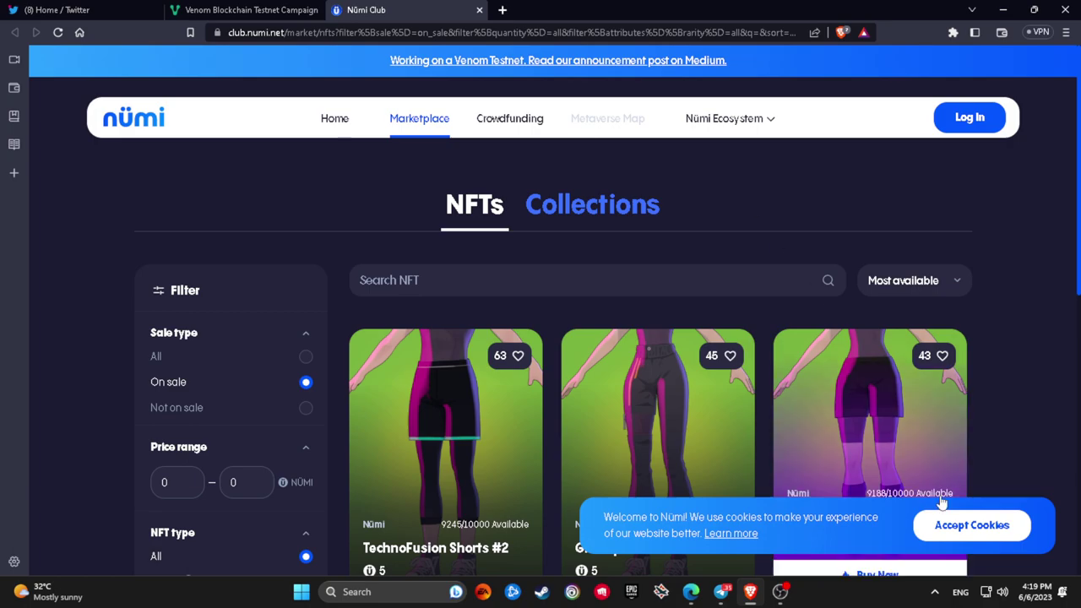
{"action": "left_click", "coordinate": [966, 527]}
View the Nümi login and sign-up forms, then close them.
{"action": "left_click", "coordinate": [969, 118]}
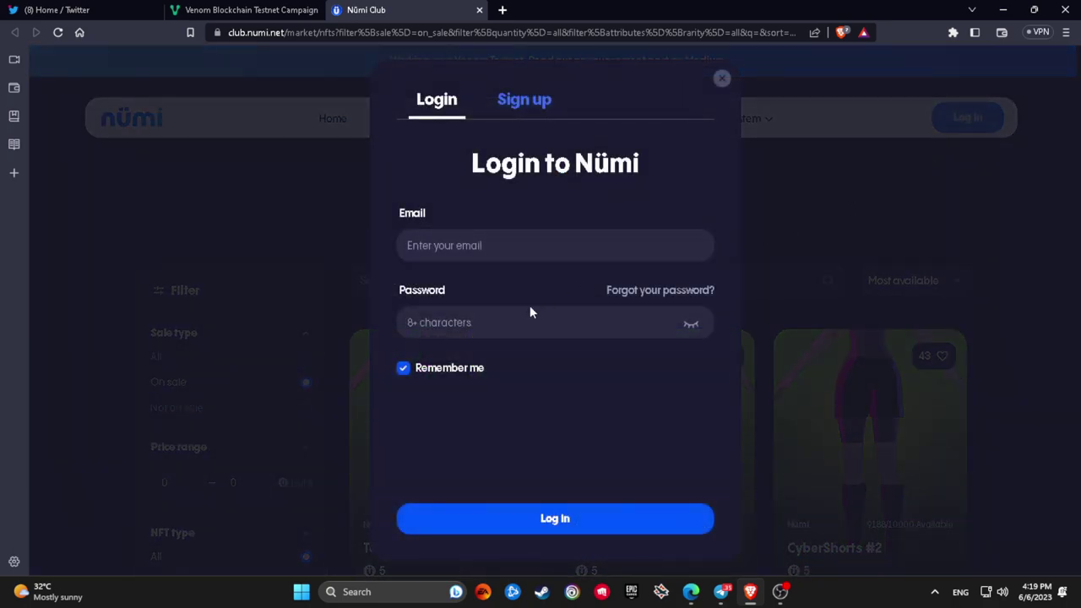
{"action": "left_click", "coordinate": [515, 103]}
{"action": "left_click", "coordinate": [464, 102]}
{"action": "left_click", "coordinate": [721, 77]}
Request a check of the Buy an NFT task on the Nümi campaign page.
{"action": "left_click", "coordinate": [252, 9]}
{"action": "left_click", "coordinate": [790, 335]}
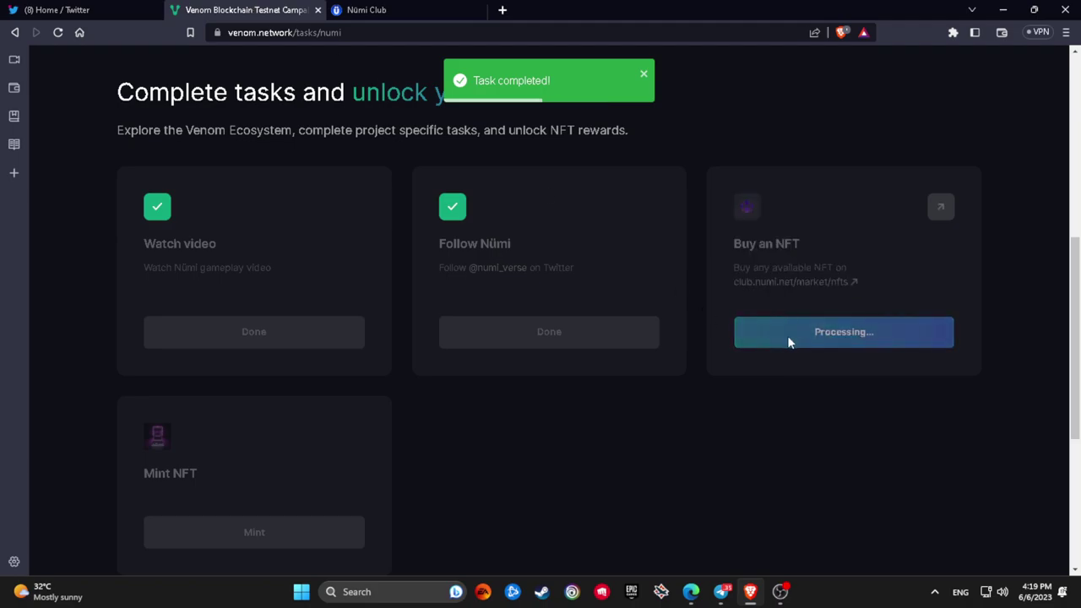
{"action": "scroll", "coordinate": [601, 302], "scroll_direction": "down", "scroll_amount": 3}
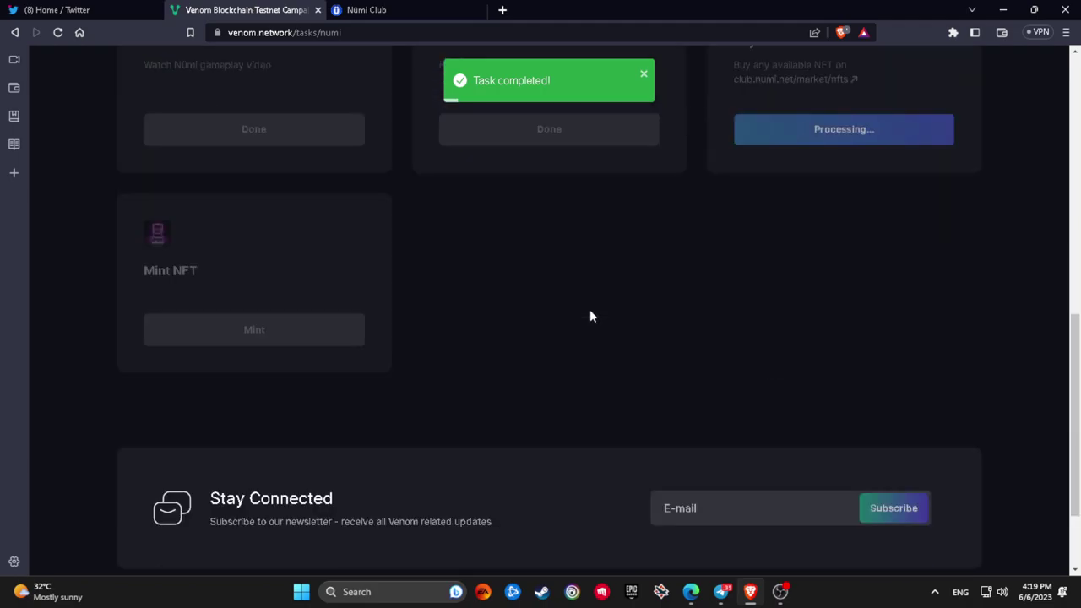
{"action": "scroll", "coordinate": [589, 309], "scroll_direction": "up", "scroll_amount": 2}
Try to buy the TechnoFusion Shorts #2 NFT on the Nümi marketplace.
{"action": "left_click", "coordinate": [366, 9]}
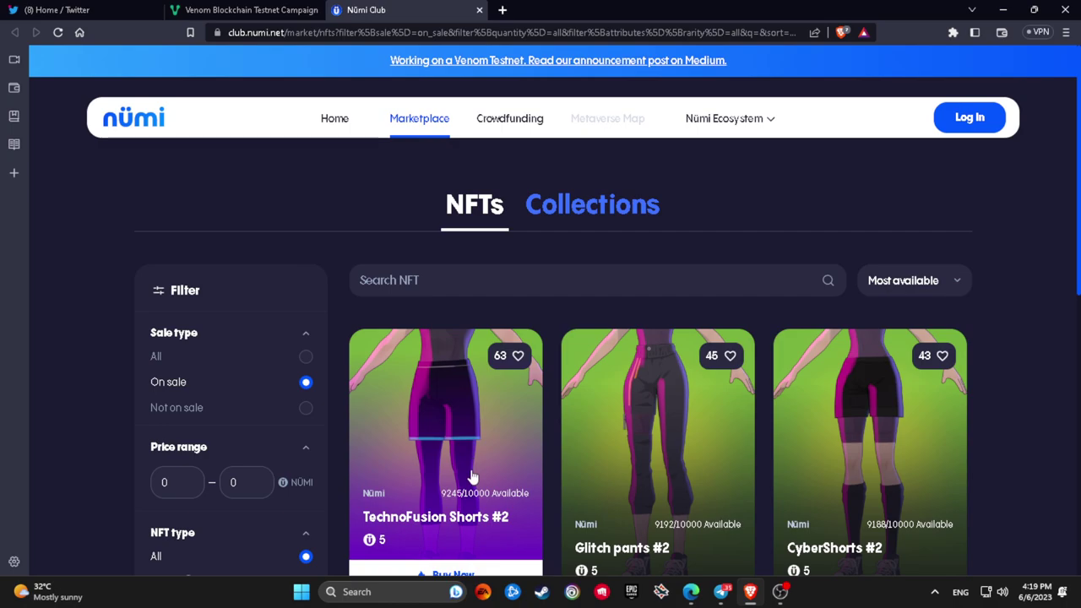
{"action": "scroll", "coordinate": [474, 351], "scroll_direction": "down", "scroll_amount": 3}
{"action": "left_click", "coordinate": [448, 379]}
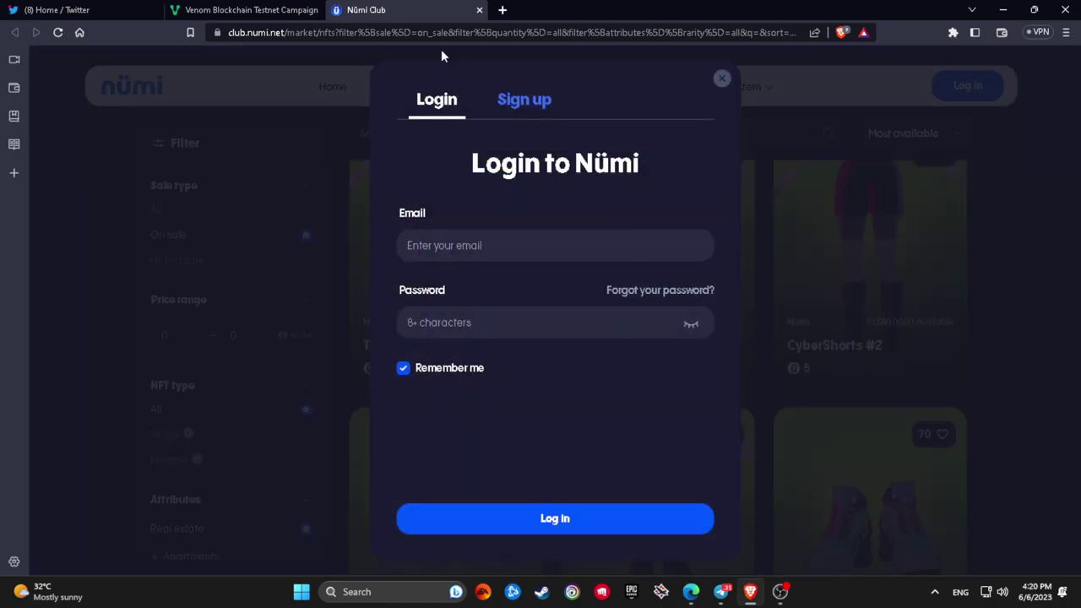
Review the Nümi campaign tasks, then view the marketplace's sign-up form and close it.
{"action": "left_click", "coordinate": [295, 8]}
{"action": "scroll", "coordinate": [692, 347], "scroll_direction": "up", "scroll_amount": 4}
{"action": "scroll", "coordinate": [692, 347], "scroll_direction": "down", "scroll_amount": 2}
{"action": "left_click", "coordinate": [366, 9]}
{"action": "left_click", "coordinate": [503, 102]}
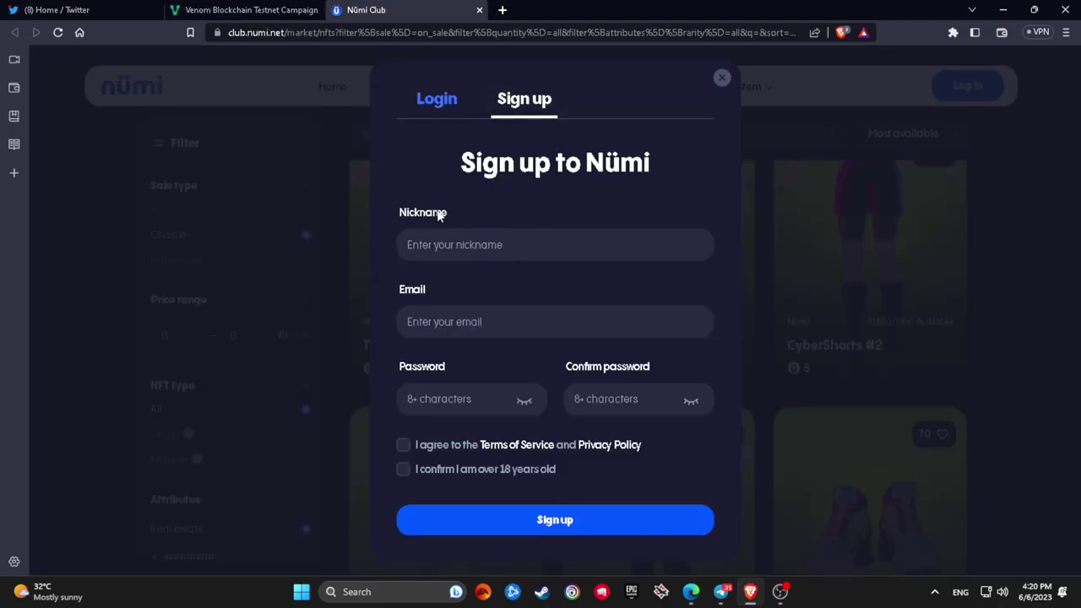
{"action": "left_click", "coordinate": [723, 78]}
Review the Buy an NFT task, then browse the on-sale NFTs and the Nümi Ecosystem options on the marketplace.
{"action": "key", "text": "ctrl+shift+Tab"}
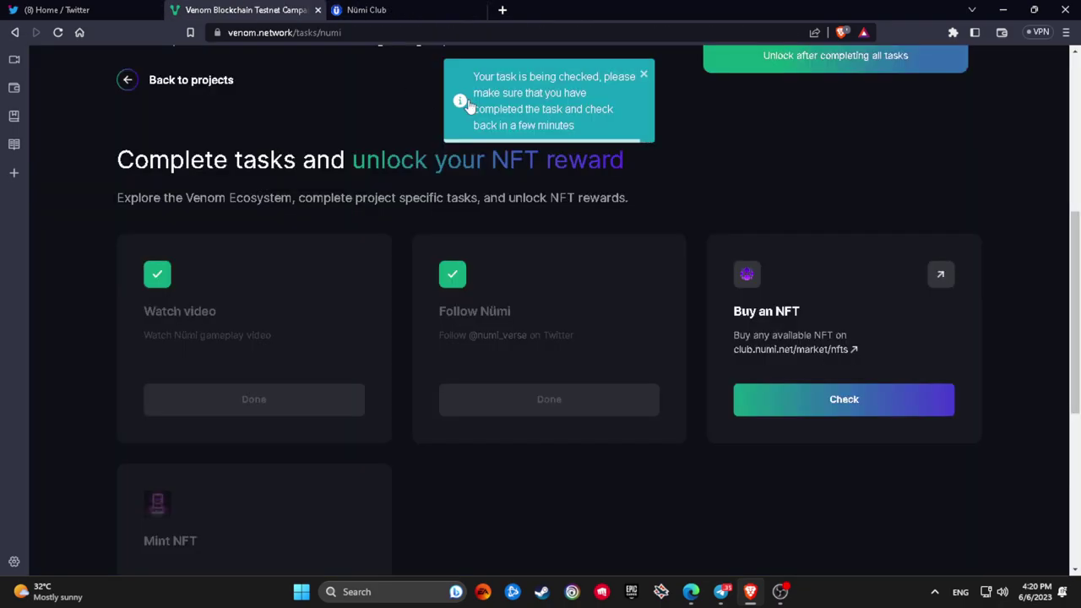
{"action": "left_click", "coordinate": [432, 6]}
{"action": "scroll", "coordinate": [653, 316], "scroll_direction": "down", "scroll_amount": 8}
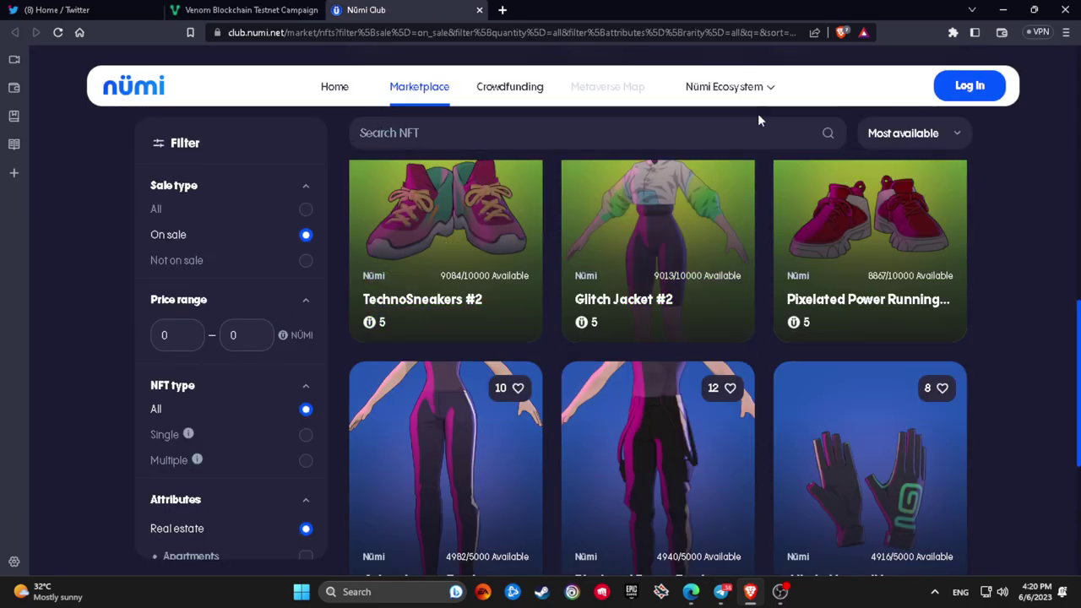
{"action": "mouse_move", "coordinate": [765, 90]}
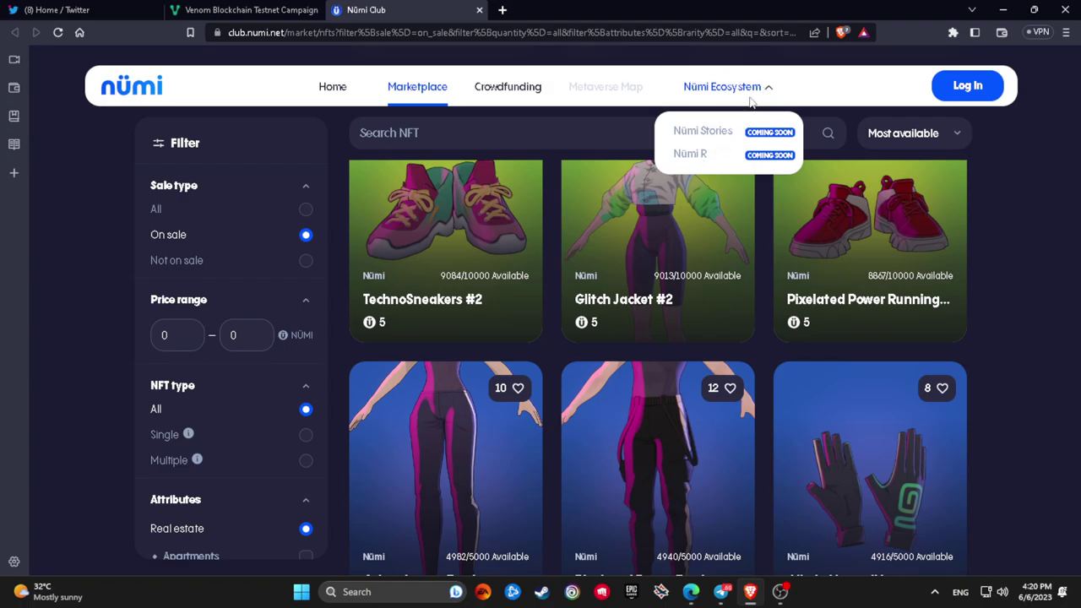
{"action": "scroll", "coordinate": [881, 365], "scroll_direction": "down", "scroll_amount": 1}
{"action": "scroll", "coordinate": [881, 365], "scroll_direction": "down", "scroll_amount": 10}
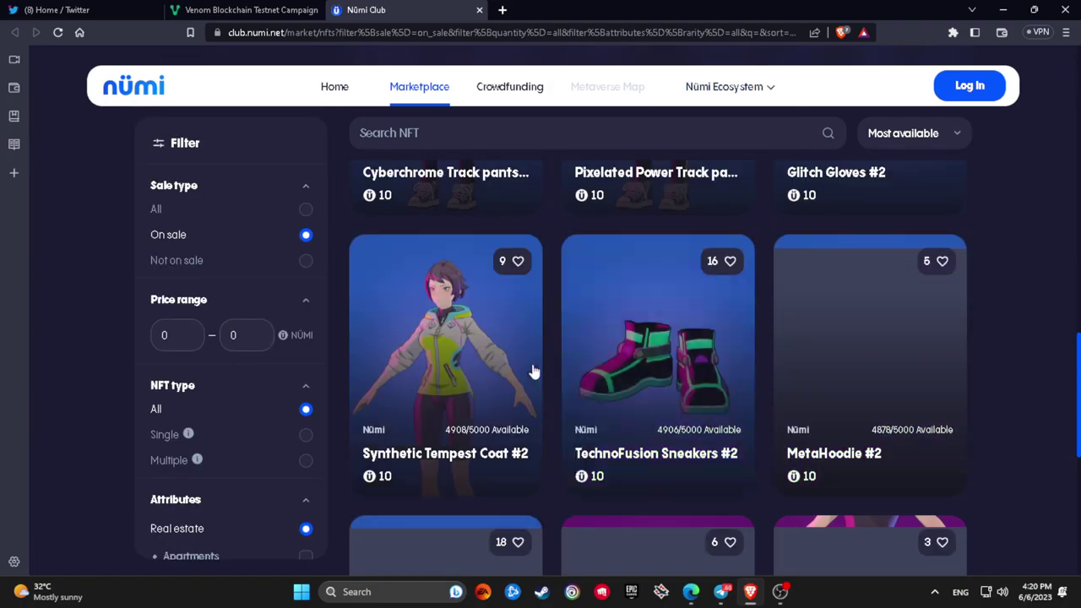
{"action": "scroll", "coordinate": [504, 369], "scroll_direction": "up", "scroll_amount": 5}
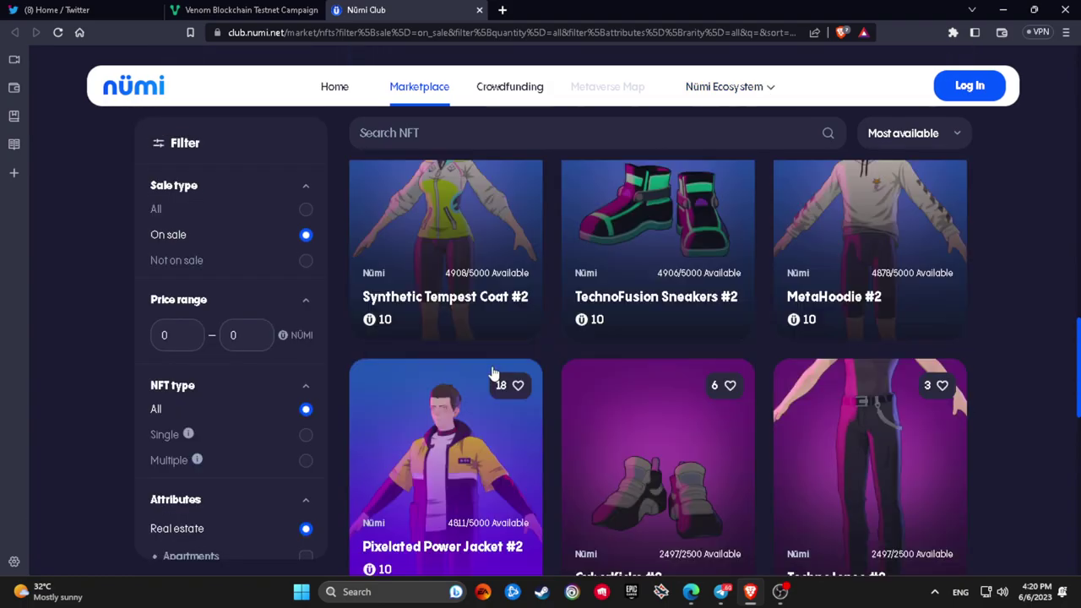
Review the Nümi campaign page's tasks and its locked NFT reward.
{"action": "left_click", "coordinate": [254, 10]}
{"action": "scroll", "coordinate": [450, 239], "scroll_direction": "down", "scroll_amount": 2}
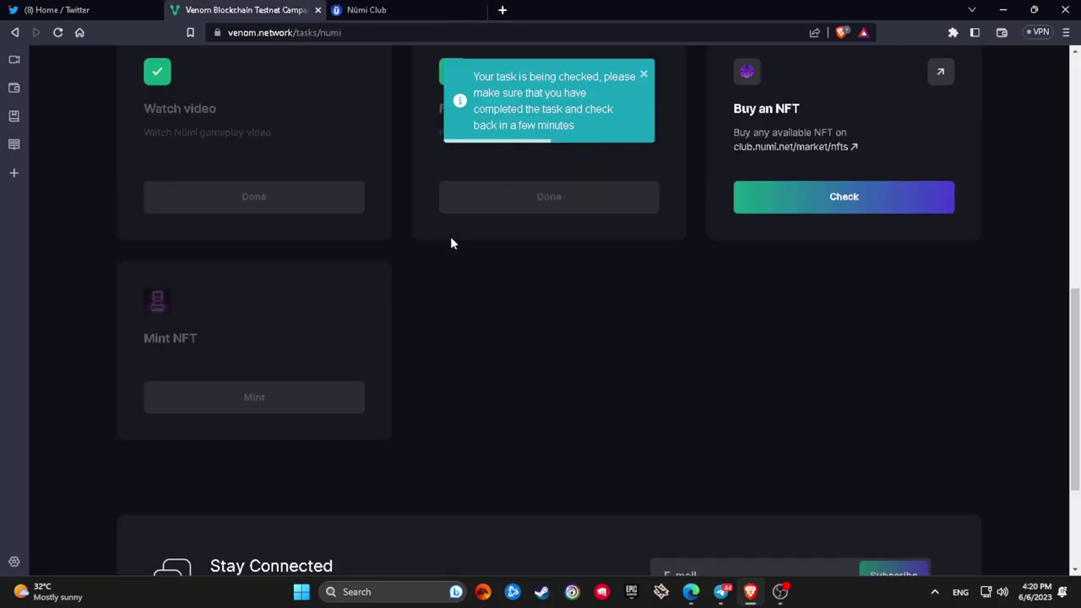
{"action": "scroll", "coordinate": [450, 239], "scroll_direction": "down", "scroll_amount": 2}
{"action": "scroll", "coordinate": [450, 239], "scroll_direction": "up", "scroll_amount": 3}
{"action": "scroll", "coordinate": [462, 246], "scroll_direction": "up", "scroll_amount": 5}
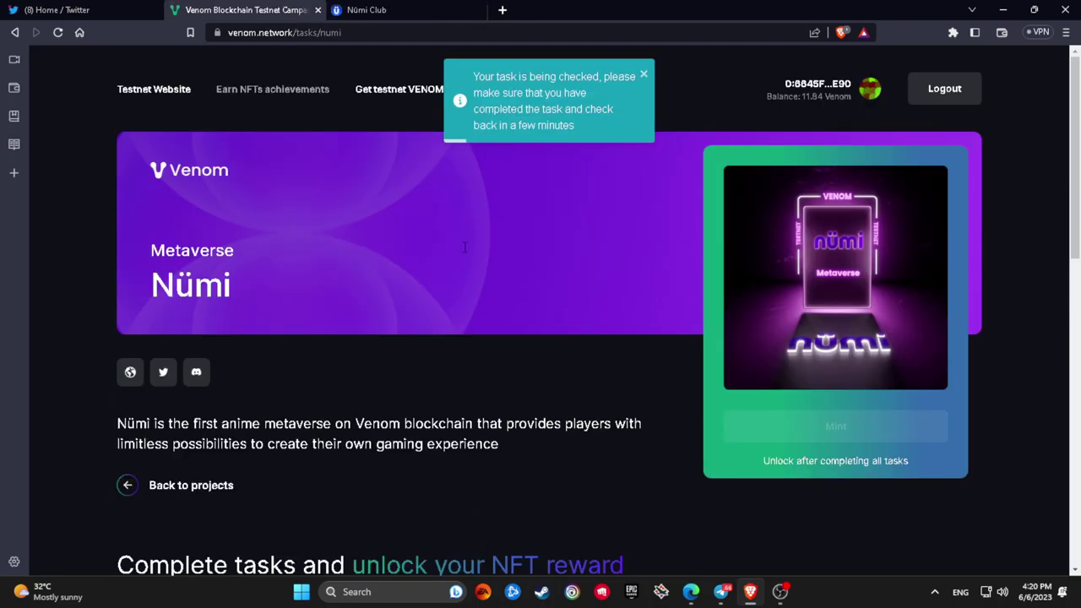
{"action": "scroll", "coordinate": [470, 251], "scroll_direction": "down", "scroll_amount": 6}
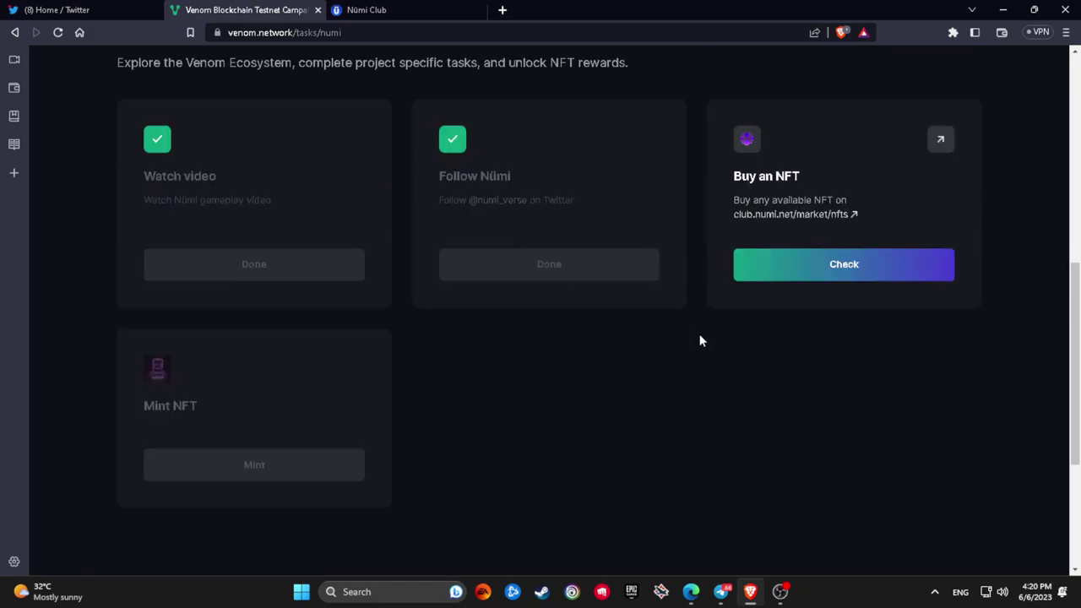
Return to the Nümi marketplace and open its sign-up form.
{"action": "left_click", "coordinate": [415, 10]}
{"action": "scroll", "coordinate": [845, 211], "scroll_direction": "up", "scroll_amount": 1}
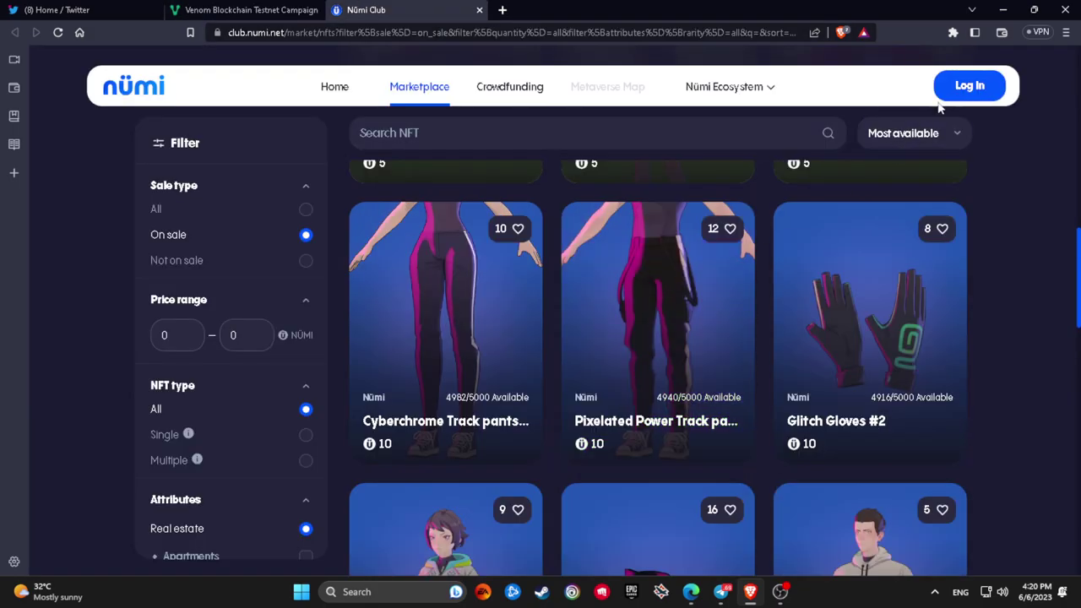
{"action": "left_click", "coordinate": [946, 95]}
{"action": "left_click", "coordinate": [452, 98]}
{"action": "left_click", "coordinate": [514, 99]}
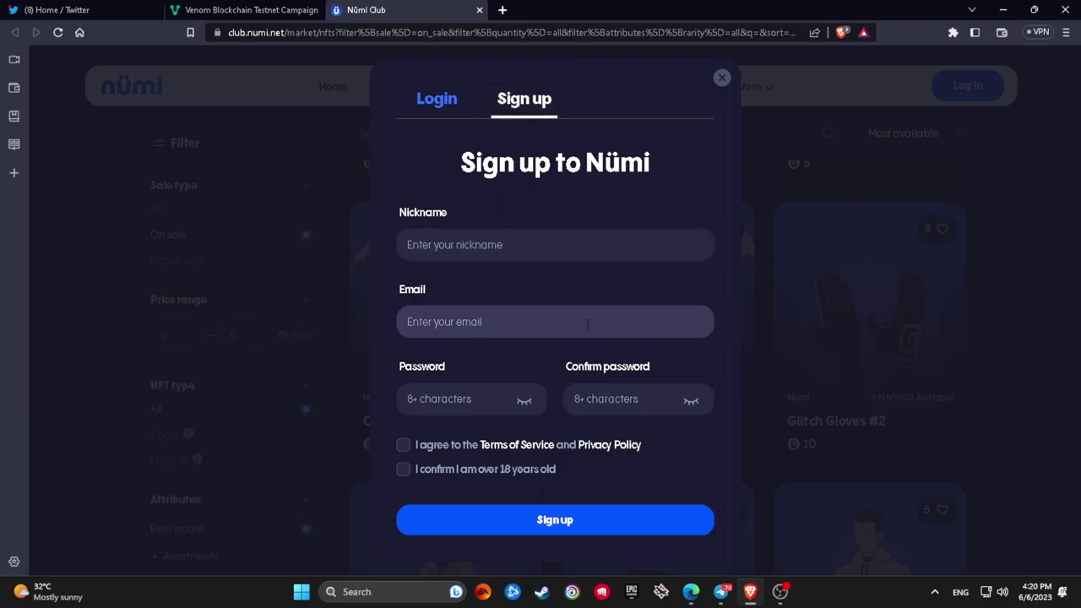
{"action": "left_click", "coordinate": [780, 591]}
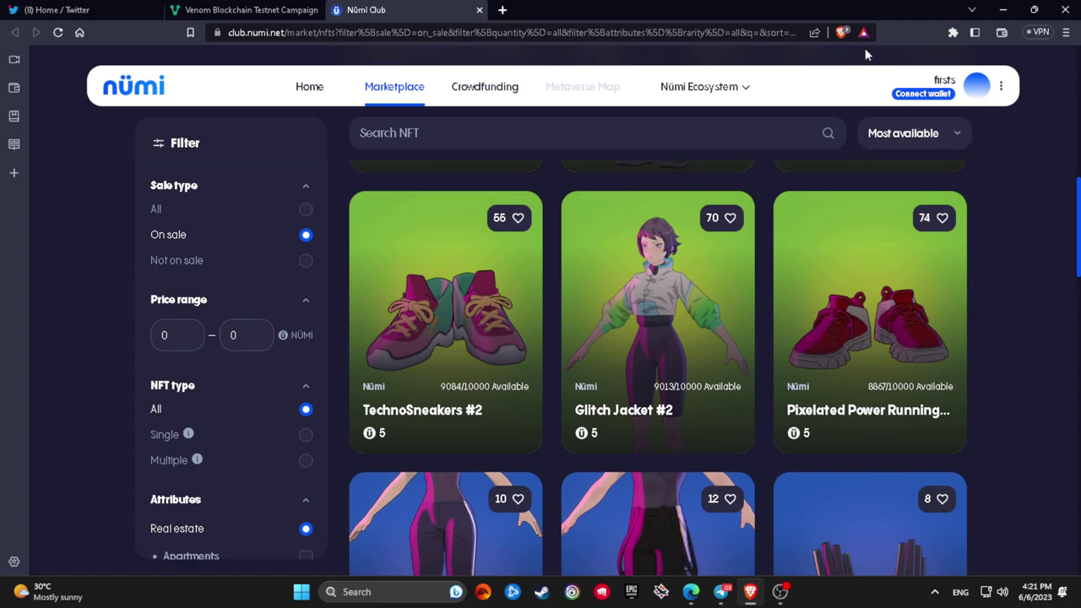
Turn off Brave Shields for the Nümi site and connect Account 1 from Venom Wallet, signing the ownership message with the wallet password.
{"action": "left_click", "coordinate": [842, 33]}
{"action": "left_click", "coordinate": [817, 147]}
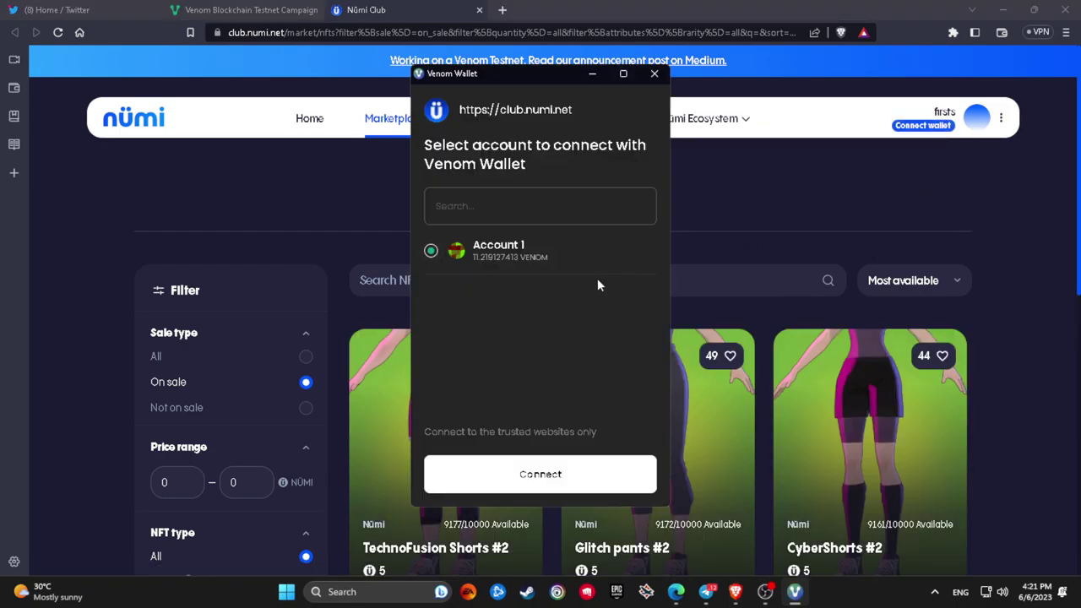
{"action": "left_click", "coordinate": [552, 473]}
{"action": "left_click", "coordinate": [515, 364]}
{"action": "type", "text": "••"}
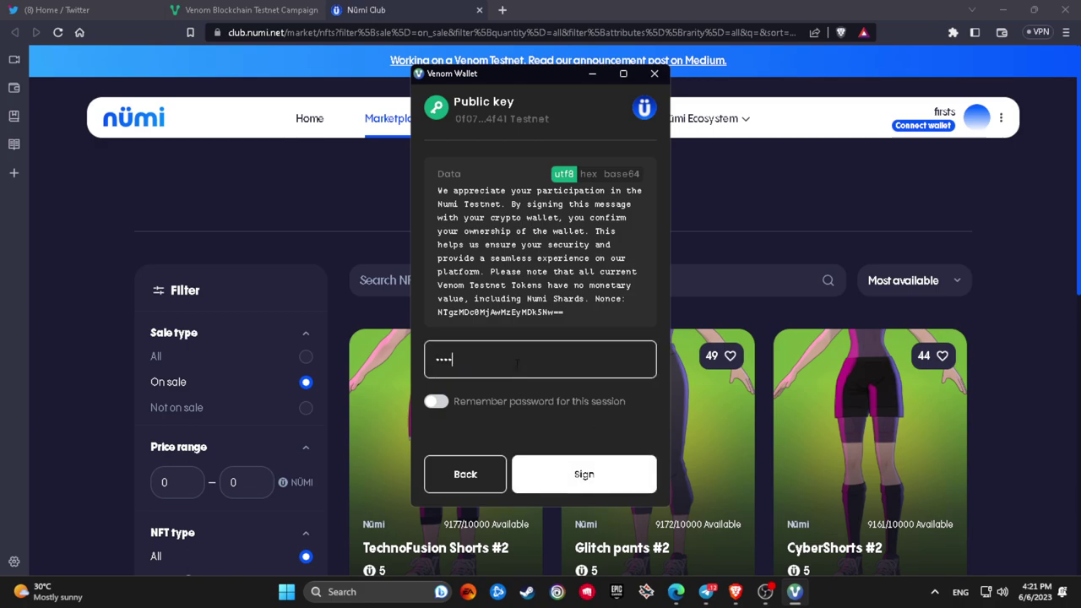
{"action": "key", "text": "Return"}
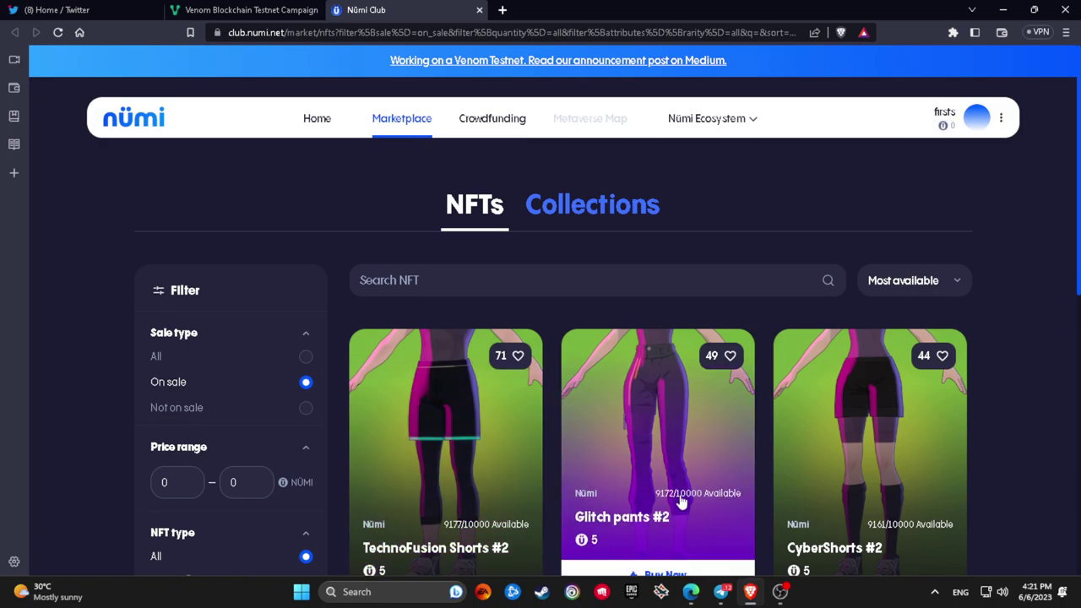
Check out one copy of the TechnoFusion Shorts #2 NFT, agreeing to Nümi's Terms & Conditions.
{"action": "scroll", "coordinate": [970, 140], "scroll_direction": "down", "scroll_amount": 3}
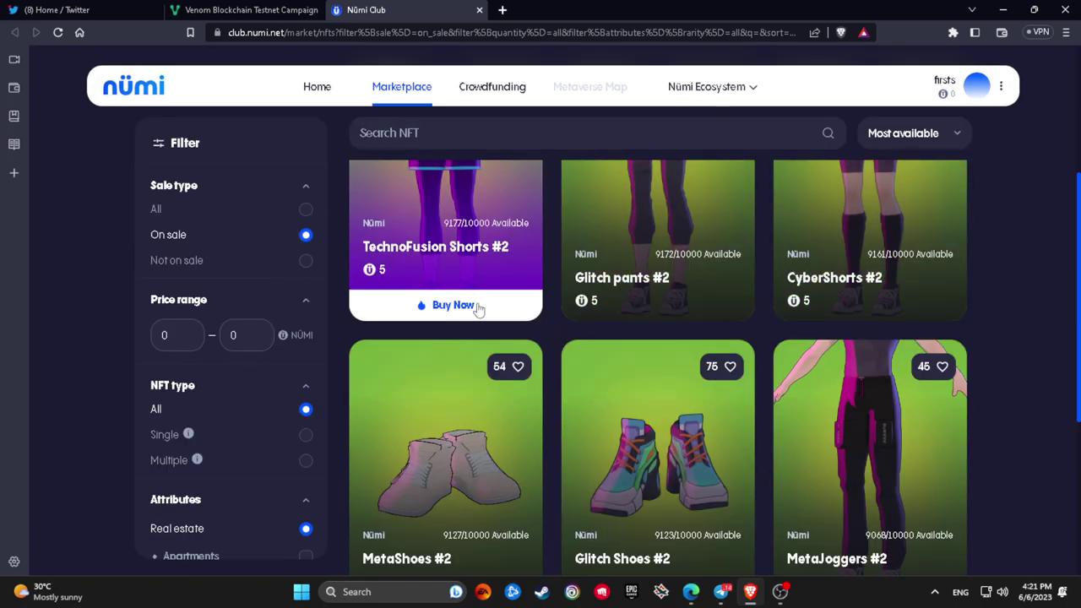
{"action": "left_click", "coordinate": [477, 307]}
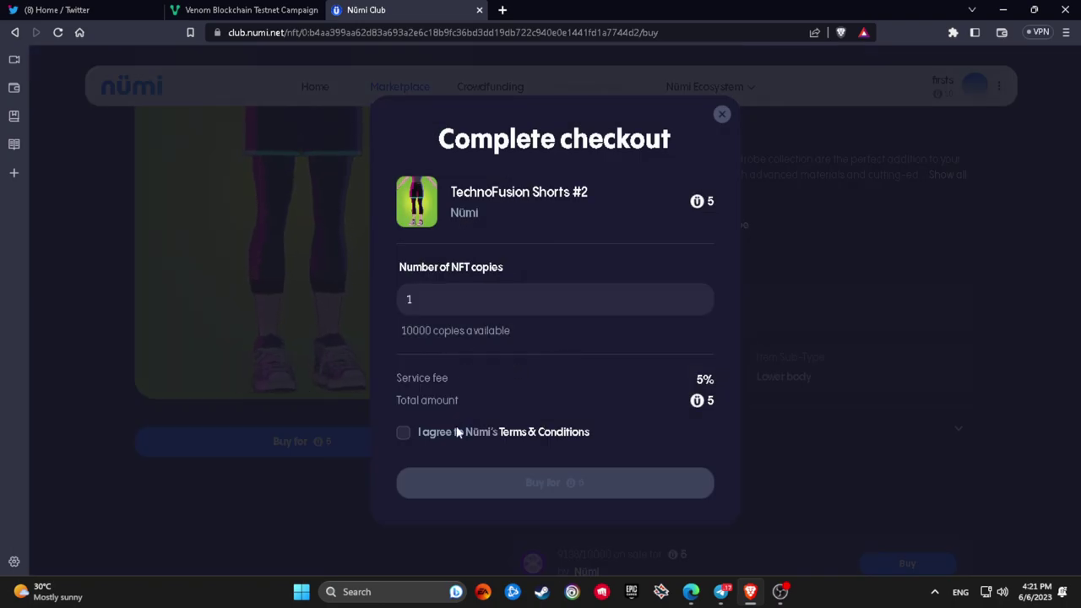
{"action": "left_click", "coordinate": [456, 432]}
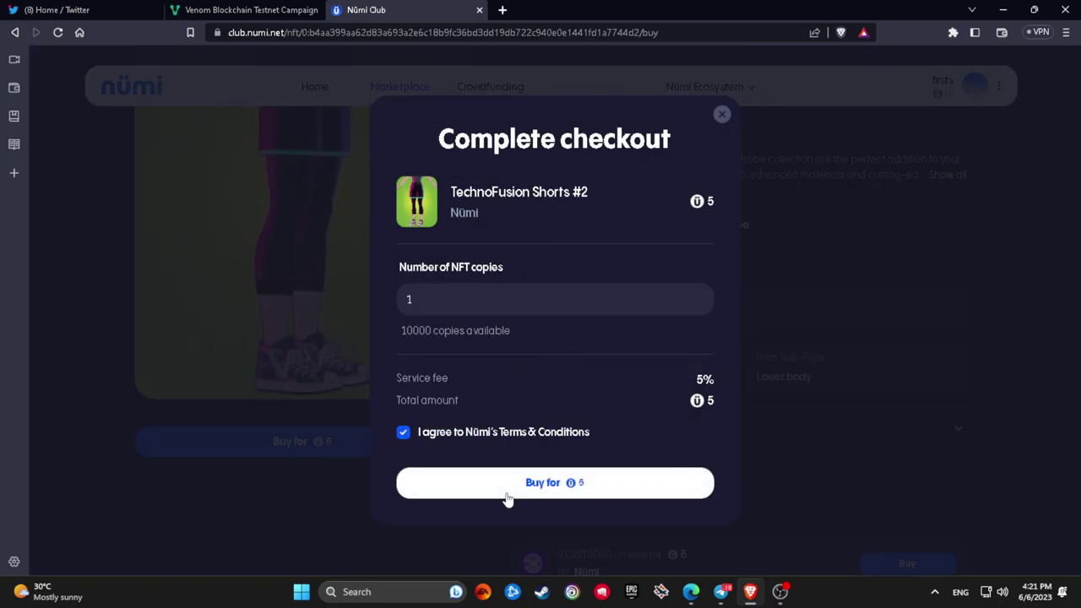
{"action": "left_click", "coordinate": [506, 486]}
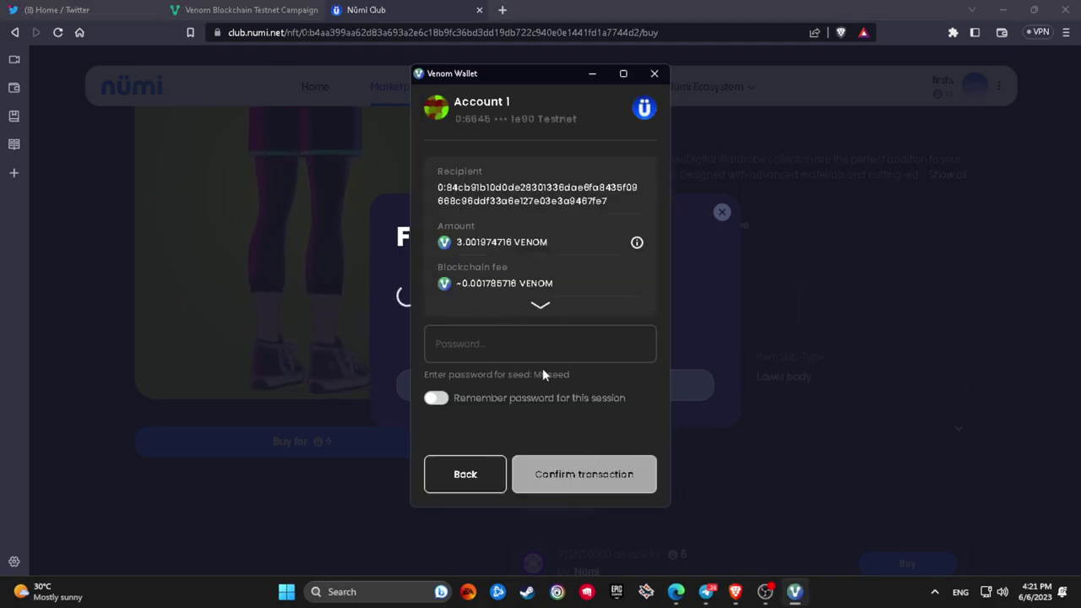
Confirm the NFT purchase transaction in Venom Wallet with the wallet password and dismiss the purchase message.
{"action": "left_click", "coordinate": [541, 348]}
{"action": "scroll", "coordinate": [554, 345], "scroll_direction": "down", "scroll_amount": 5}
{"action": "left_click", "coordinate": [535, 408]}
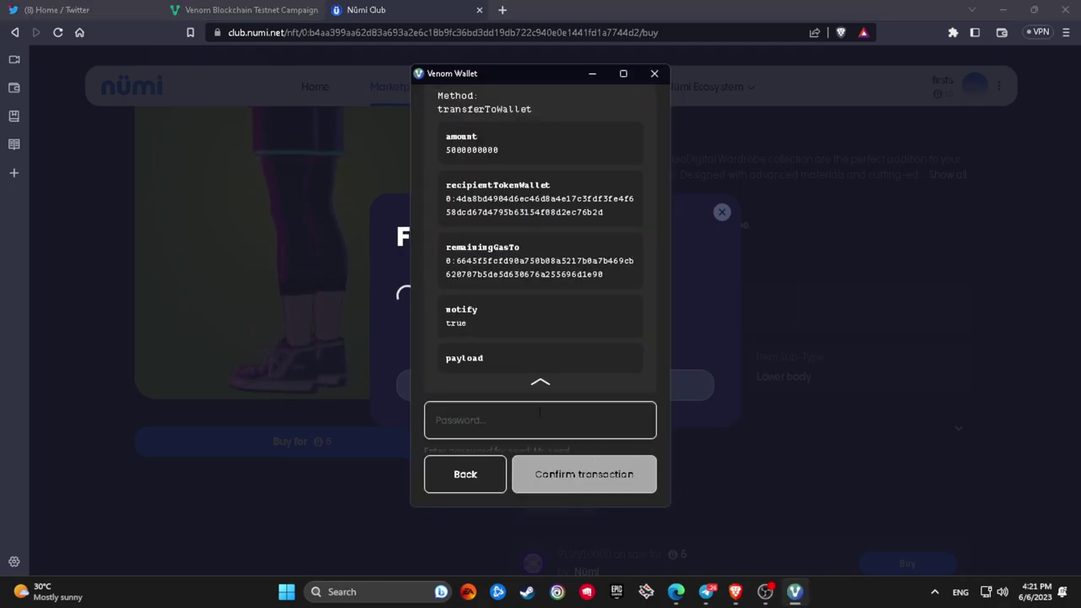
{"action": "type", "text": "••••••"}
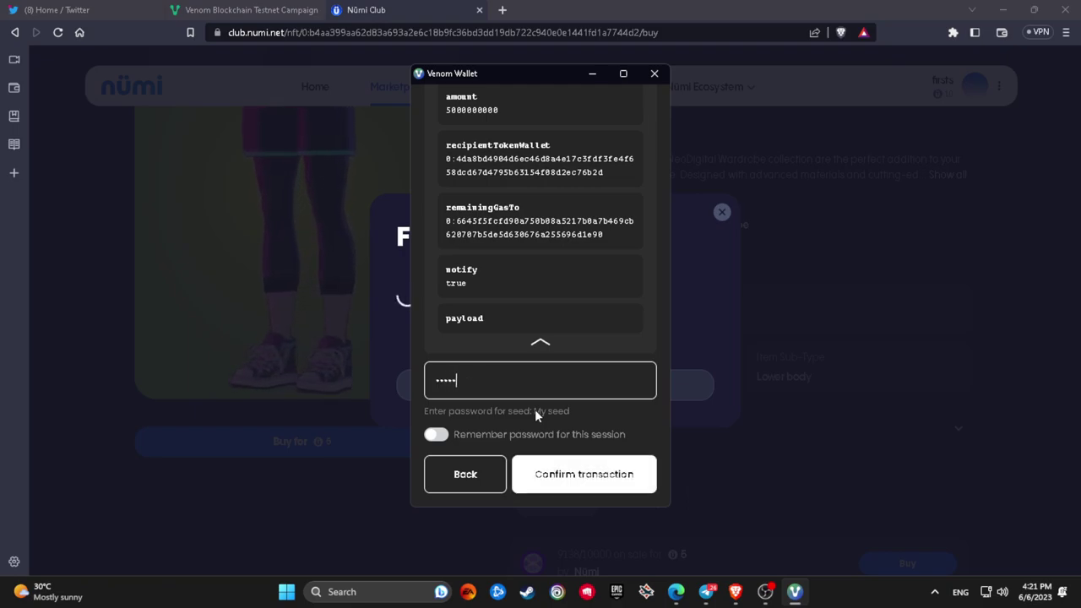
{"action": "type", "text": "••"}
{"action": "key", "text": "Return"}
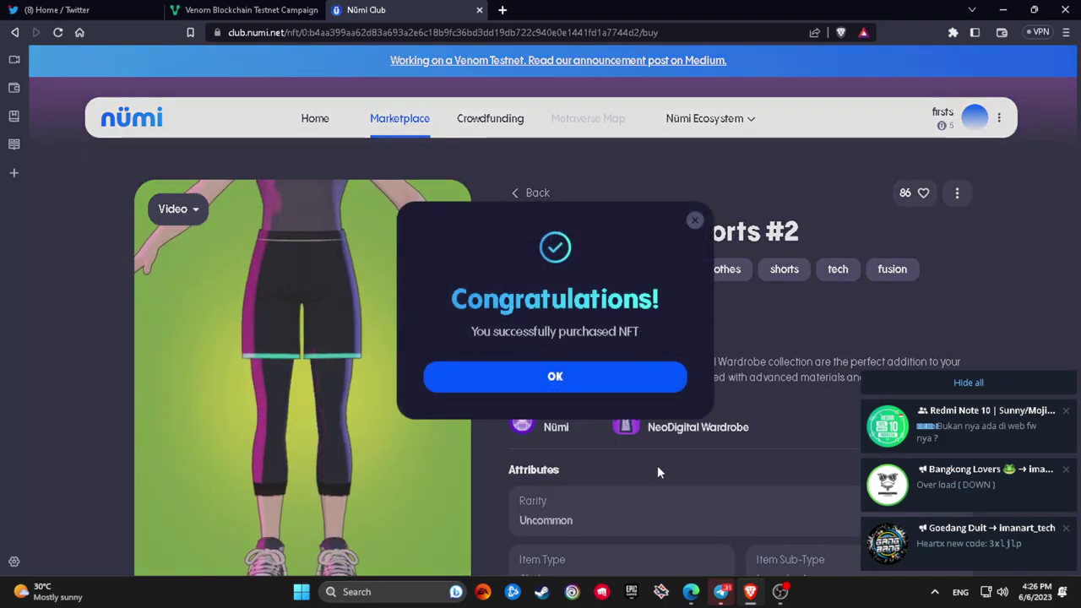
{"action": "left_click", "coordinate": [610, 373]}
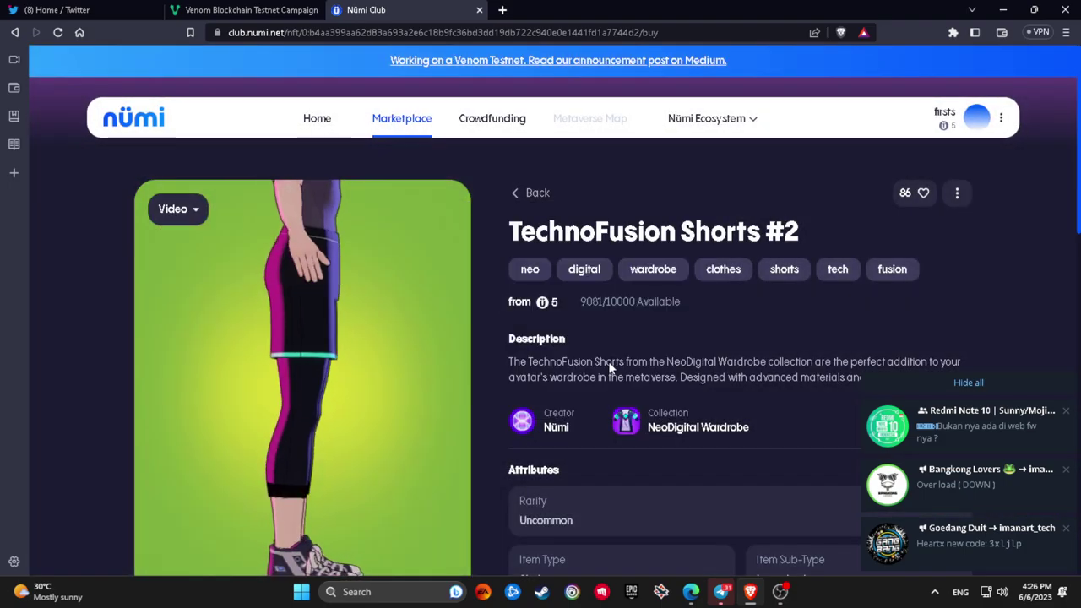
Request a check of the Buy an NFT task on the Venom campaign page for Nümi.
{"action": "scroll", "coordinate": [582, 333], "scroll_direction": "down", "scroll_amount": 3}
{"action": "key", "text": "ctrl+shift+Tab"}
{"action": "left_click", "coordinate": [752, 264]}
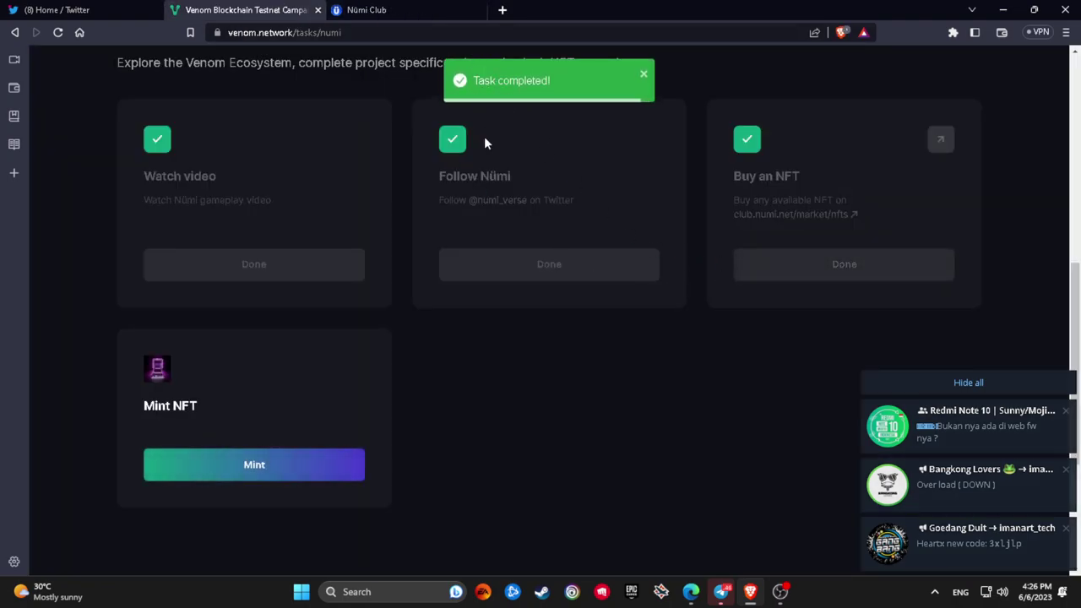
Try to mint the Nümi reward NFT, confirming the 1 VENOM transaction with the wallet password.
{"action": "left_click", "coordinate": [299, 463]}
{"action": "left_click", "coordinate": [510, 350]}
{"action": "type", "text": "••••••••"}
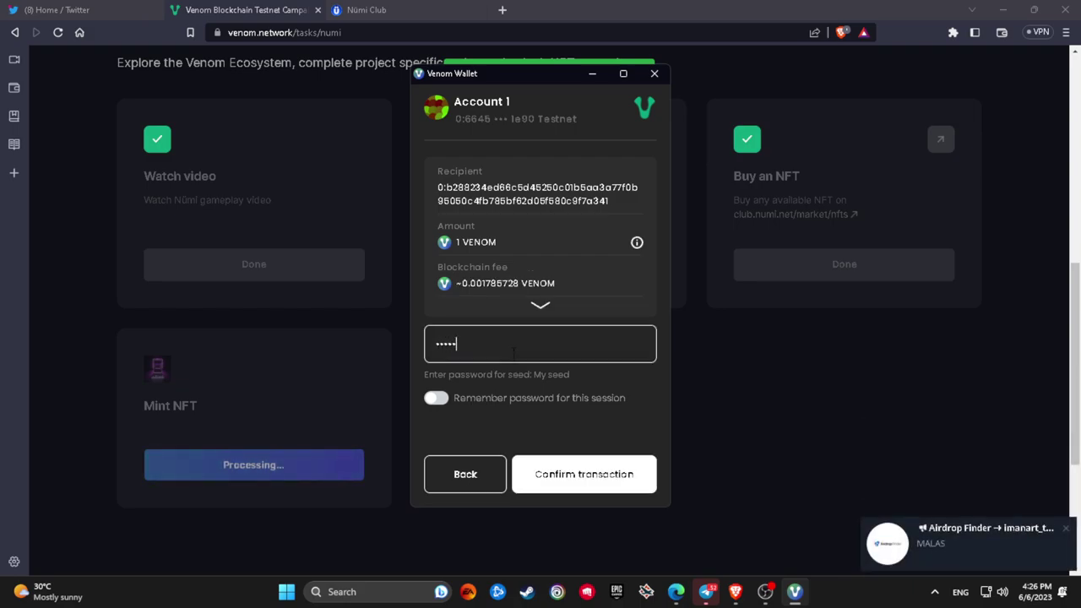
{"action": "key", "text": "Return"}
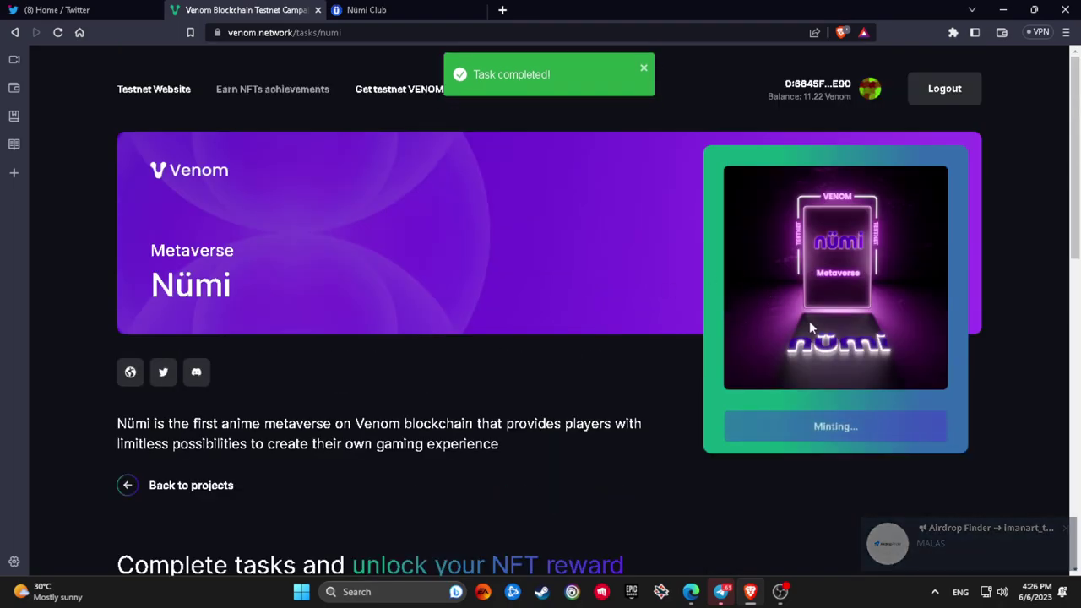
View the NFT achievements on the projects overview, then reopen the Nümi campaign tasks.
{"action": "left_click", "coordinate": [169, 484]}
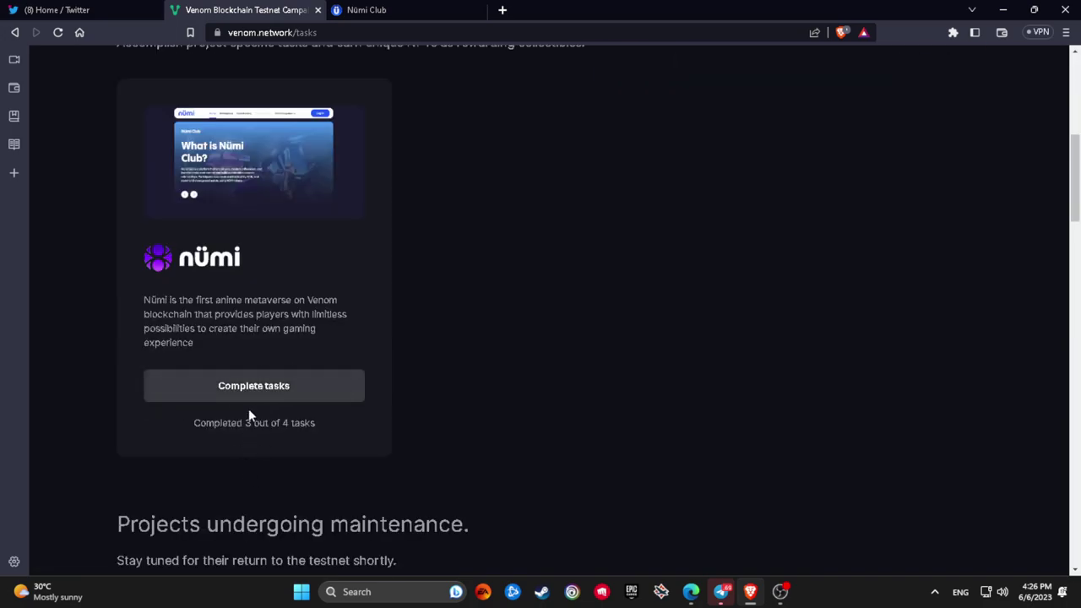
{"action": "scroll", "coordinate": [253, 417], "scroll_direction": "up", "scroll_amount": 10}
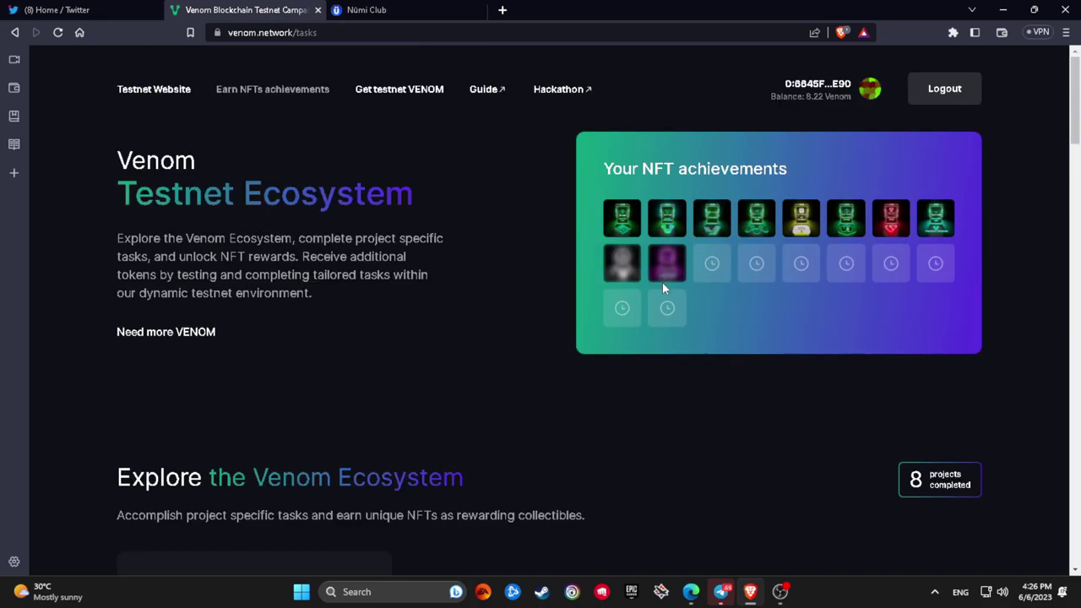
{"action": "scroll", "coordinate": [332, 373], "scroll_direction": "down", "scroll_amount": 5}
{"action": "left_click", "coordinate": [259, 453]}
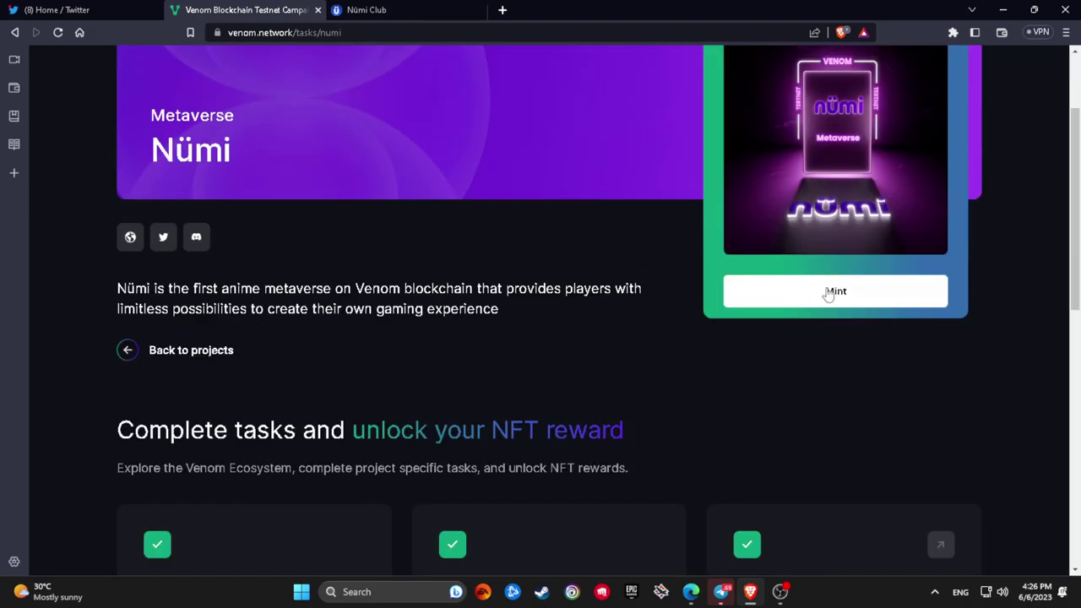
Try to start the Nümi NFT mint again, then reload the campaign page.
{"action": "scroll", "coordinate": [760, 338], "scroll_direction": "down", "scroll_amount": 5}
{"action": "left_click", "coordinate": [362, 411]}
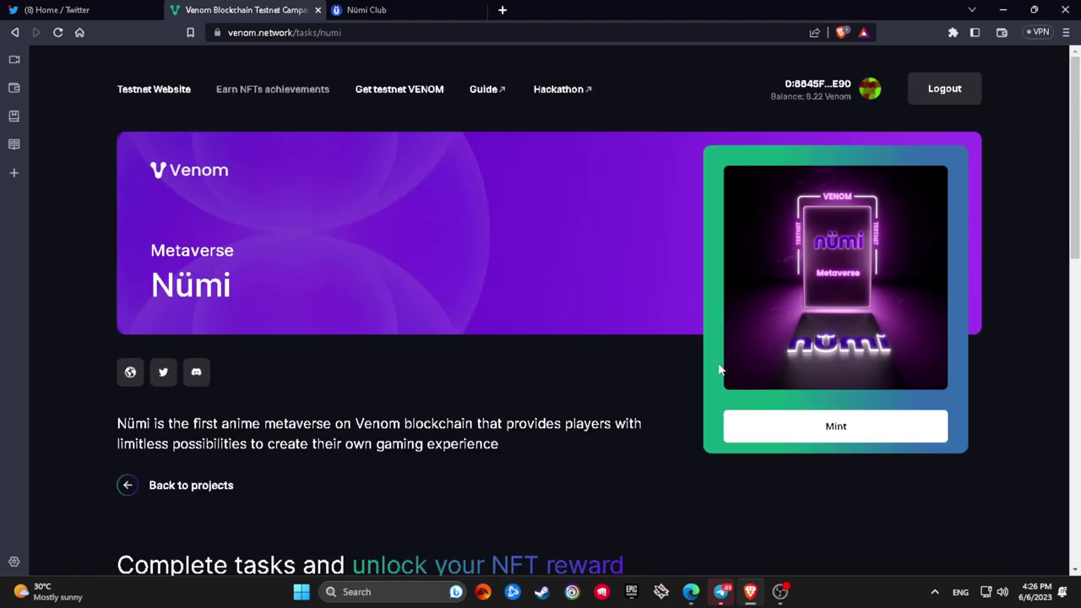
{"action": "left_click", "coordinate": [799, 429]}
{"action": "scroll", "coordinate": [592, 433], "scroll_direction": "down", "scroll_amount": 1}
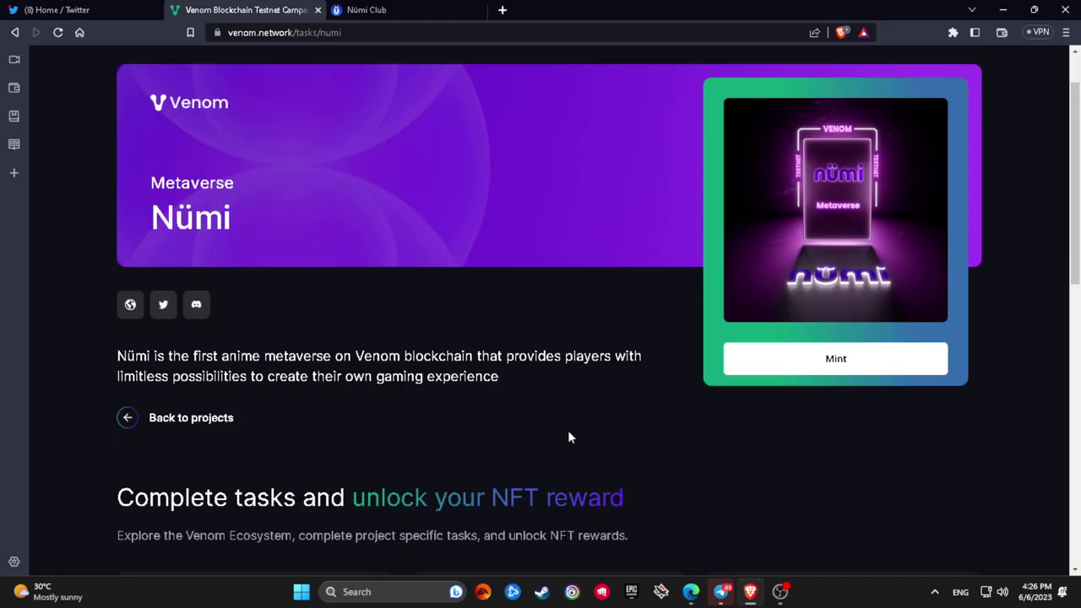
{"action": "scroll", "coordinate": [569, 437], "scroll_direction": "down", "scroll_amount": 6}
{"action": "left_click", "coordinate": [59, 33]}
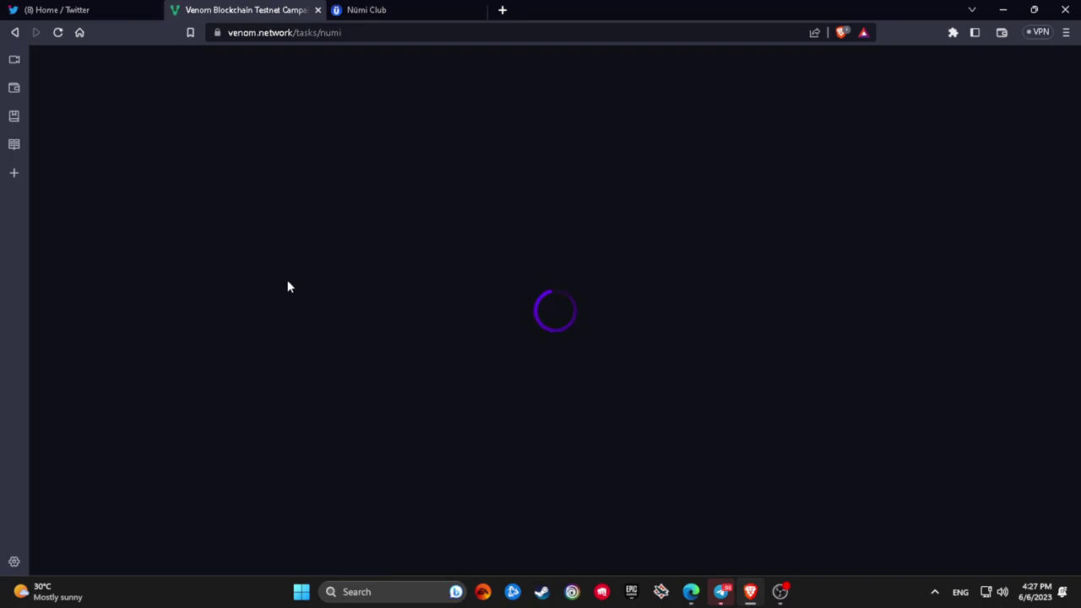
Recheck the NFT achievements and the Nümi project card on the projects overview, then return to the Nümi campaign.
{"action": "scroll", "coordinate": [292, 285], "scroll_direction": "up", "scroll_amount": 4}
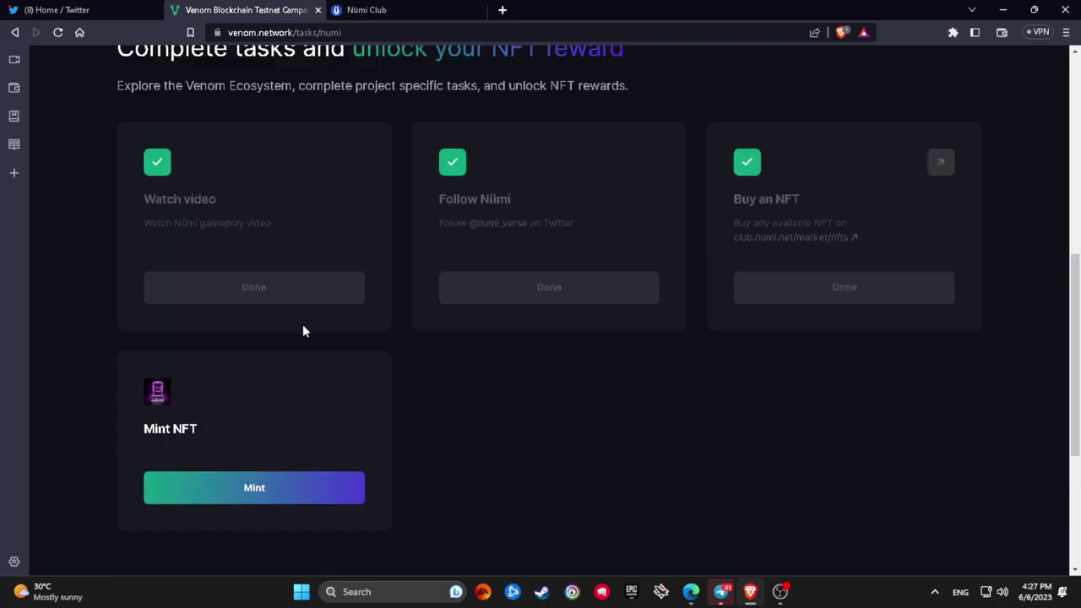
{"action": "left_click", "coordinate": [178, 240]}
{"action": "scroll", "coordinate": [261, 325], "scroll_direction": "down", "scroll_amount": 5}
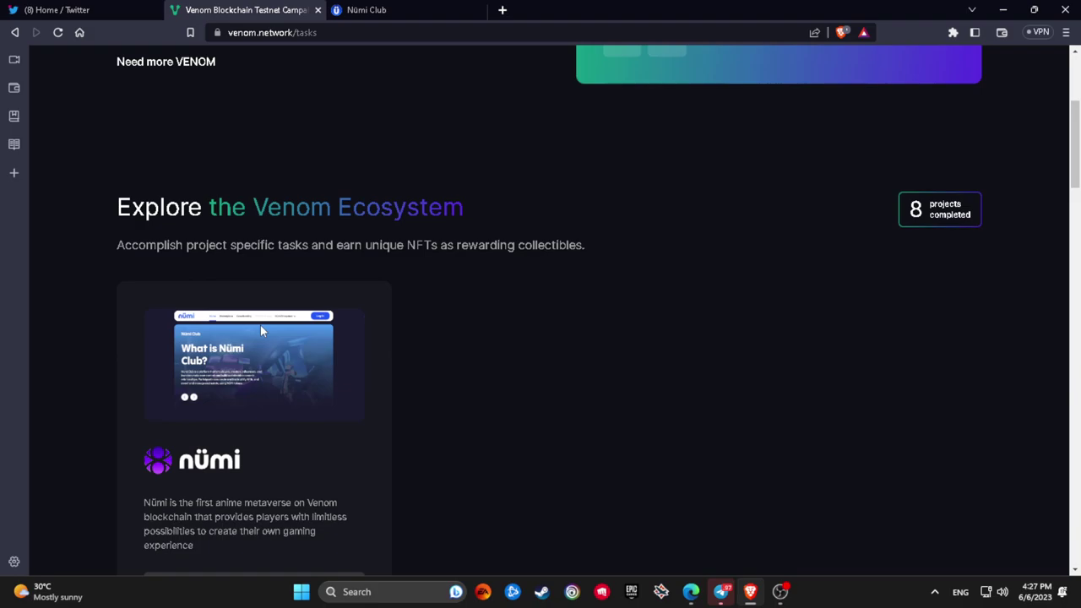
{"action": "scroll", "coordinate": [334, 294], "scroll_direction": "up", "scroll_amount": 6}
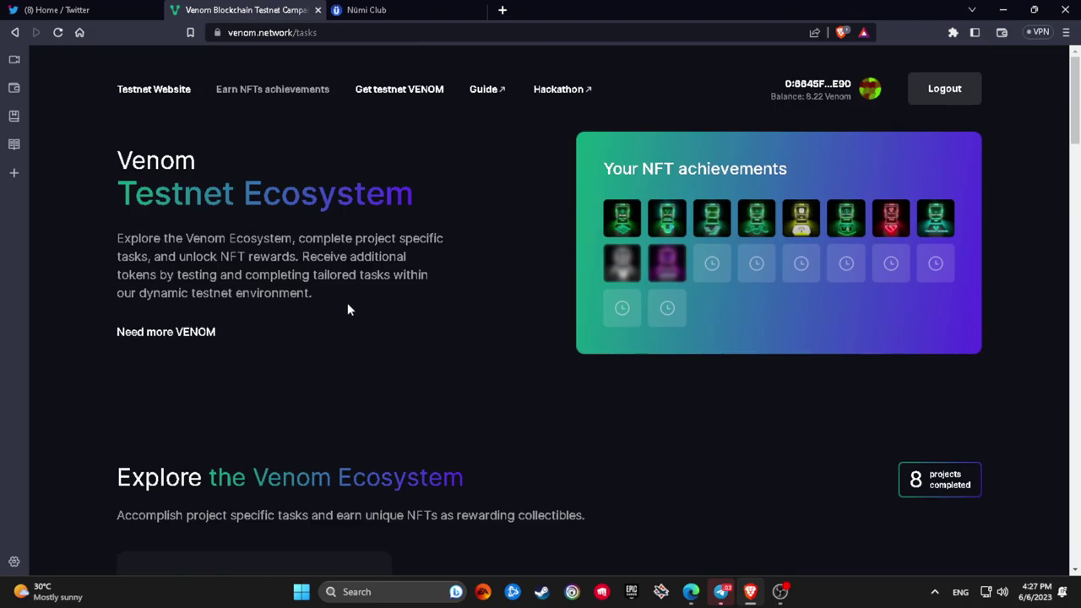
{"action": "scroll", "coordinate": [336, 308], "scroll_direction": "down", "scroll_amount": 6}
{"action": "left_click", "coordinate": [299, 339]}
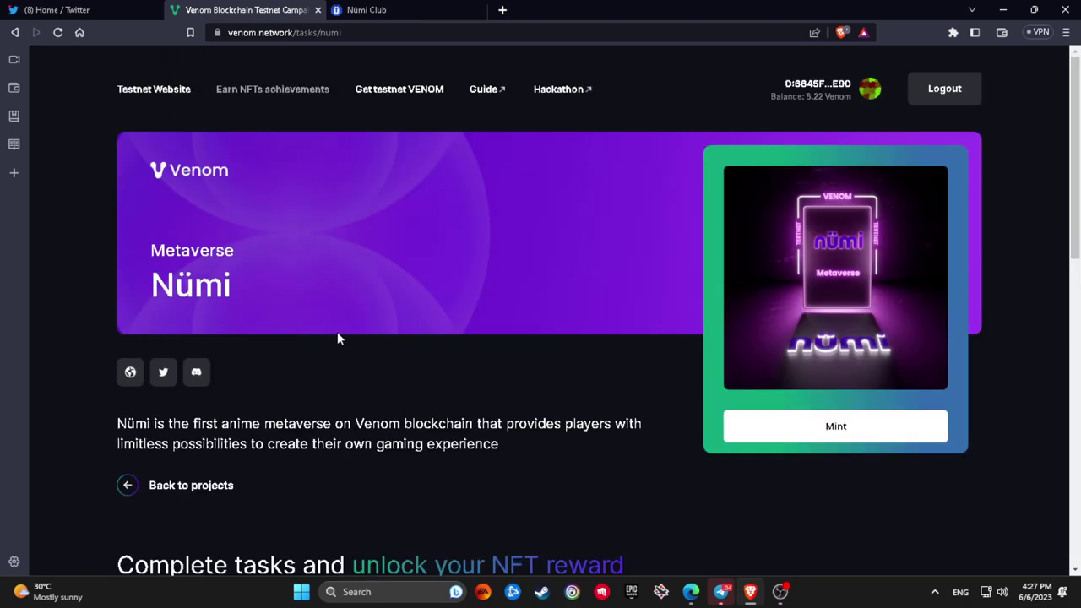
Mint the Nümi reward NFT from the Mint NFT task, confirming the 1 VENOM transaction with the wallet password.
{"action": "scroll", "coordinate": [337, 334], "scroll_direction": "down", "scroll_amount": 6}
{"action": "left_click", "coordinate": [286, 460]}
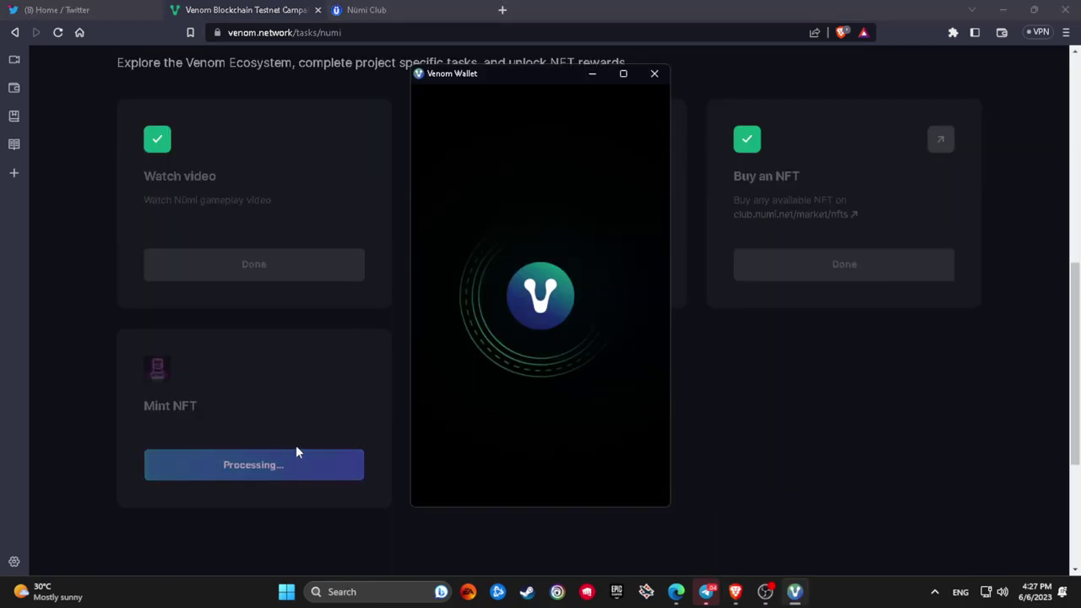
{"action": "left_click", "coordinate": [522, 349]}
{"action": "type", "text": "••••••"}
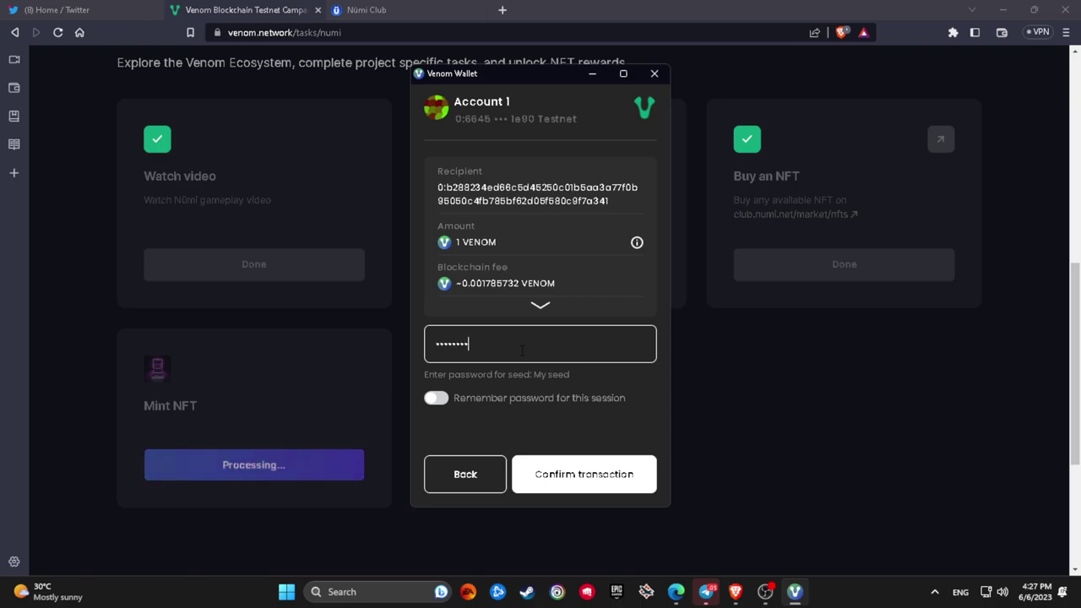
{"action": "key", "text": "Return"}
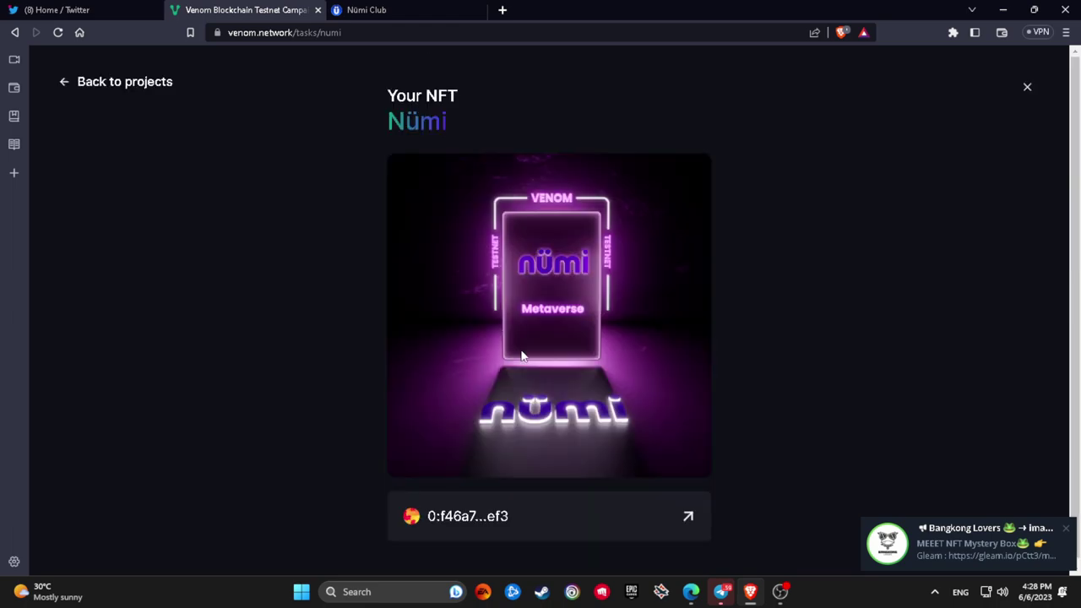
{"action": "left_click", "coordinate": [786, 597]}
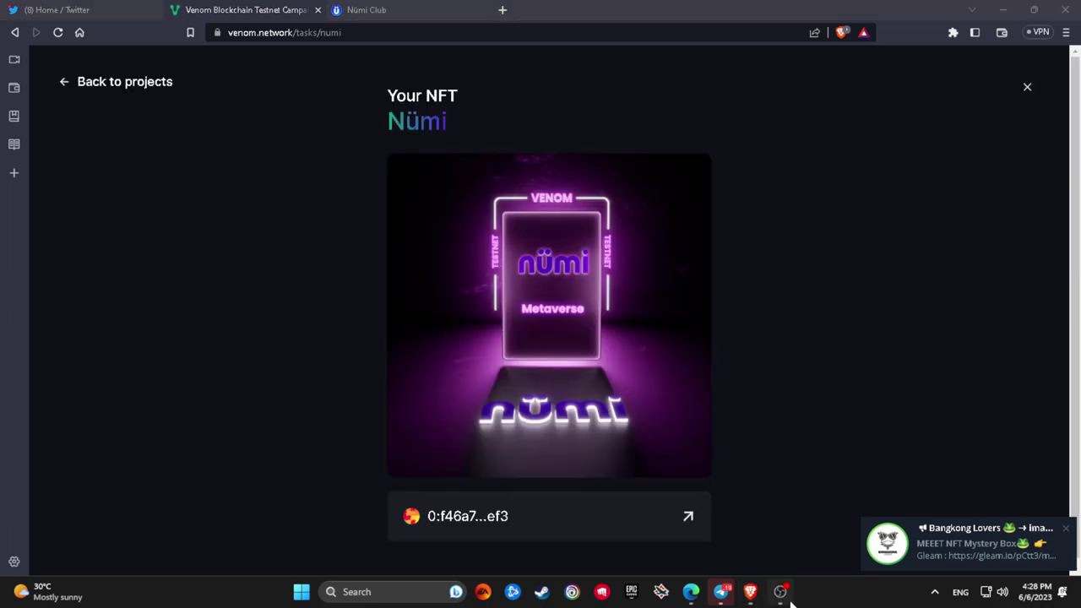